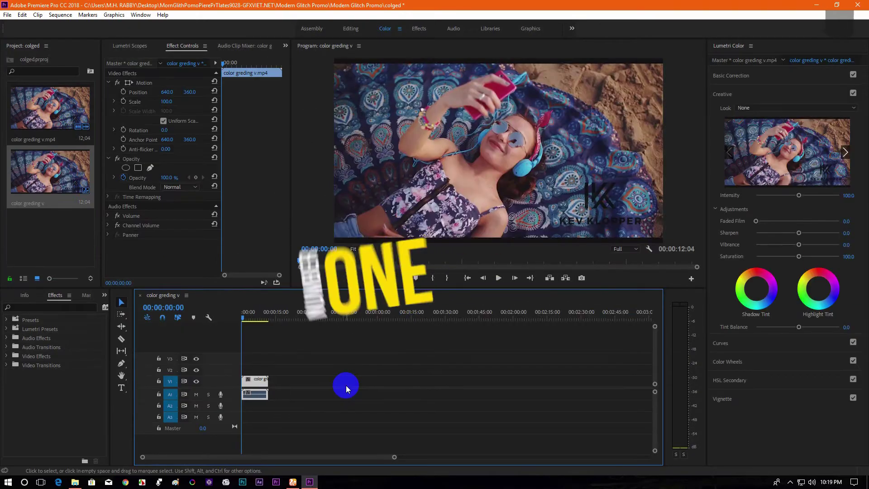
Step: Move the playhead to about 6:00 and zoom the timeline in on the sunbathing clip
{"action": "mouse_move", "coordinate": [253, 323]}
{"action": "left_mouse_down"}
{"action": "mouse_move", "coordinate": [249, 317]}
{"action": "mouse_move", "coordinate": [256, 321]}
{"action": "left_mouse_up"}
{"action": "key", "text": "equal"}
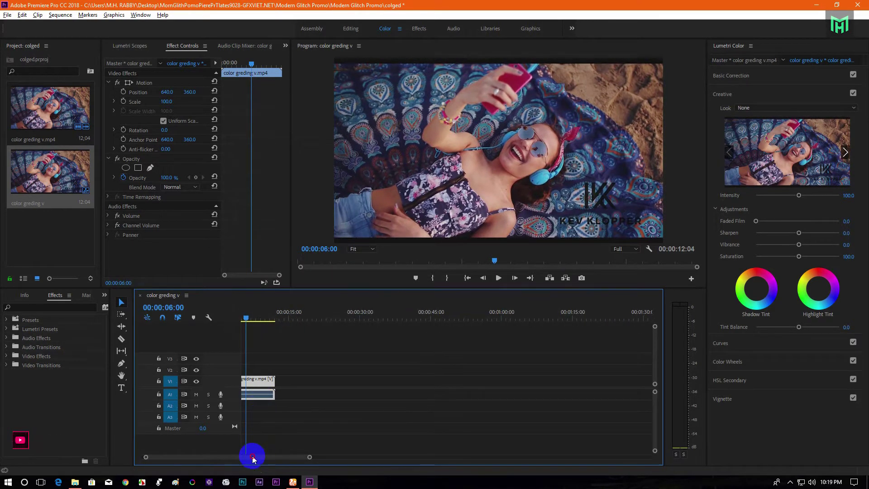
{"action": "left_click", "coordinate": [249, 459]}
{"action": "left_click_drag", "start_coordinate": [250, 459], "coordinate": [248, 459]}
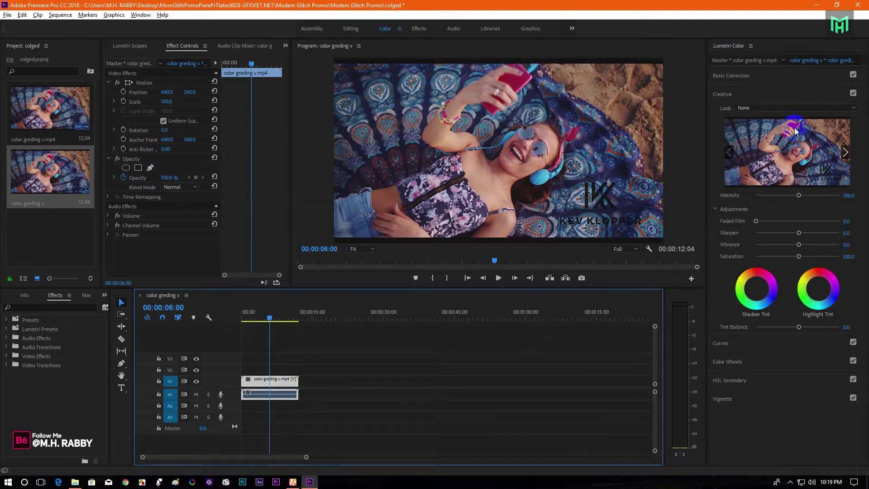
Step: Browse the Lumetri Creative Look presets list for SL GOLD RUSH HDR
{"action": "left_click", "coordinate": [771, 110]}
{"action": "scroll", "coordinate": [531, 347], "scroll_direction": "down", "scroll_amount": 3}
{"action": "scroll", "coordinate": [531, 347], "scroll_direction": "down", "scroll_amount": 5}
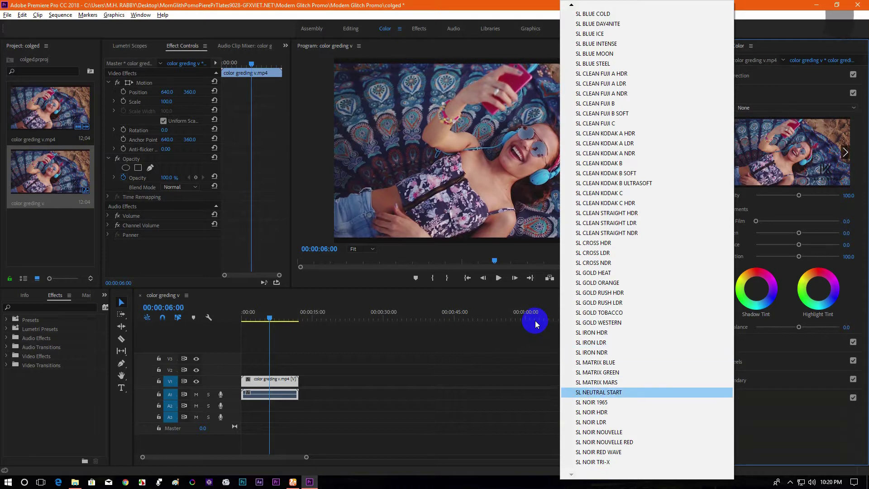
{"action": "scroll", "coordinate": [536, 322], "scroll_direction": "up", "scroll_amount": 6}
{"action": "scroll", "coordinate": [536, 322], "scroll_direction": "down", "scroll_amount": 12}
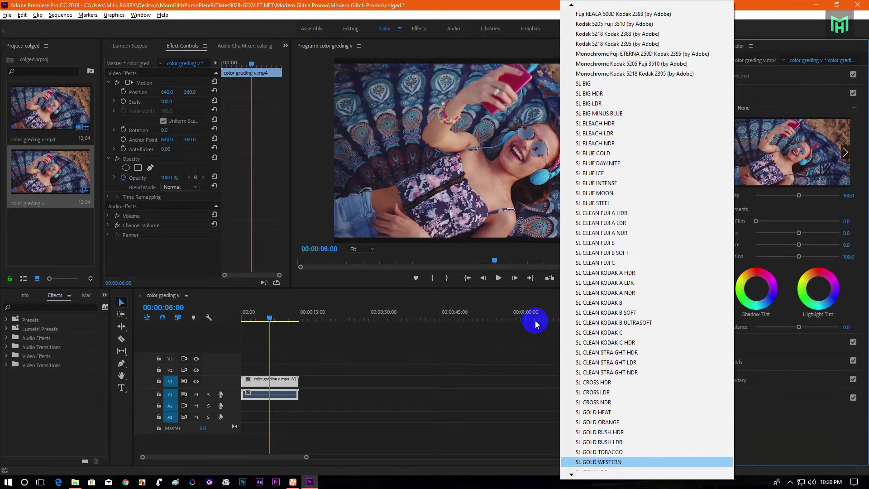
{"action": "scroll", "coordinate": [536, 320], "scroll_direction": "up", "scroll_amount": 15}
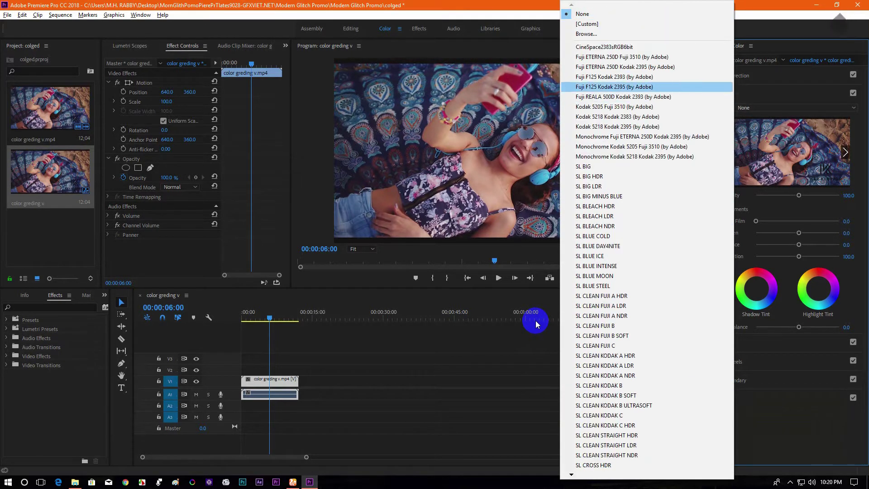
{"action": "scroll", "coordinate": [537, 320], "scroll_direction": "down", "scroll_amount": 7}
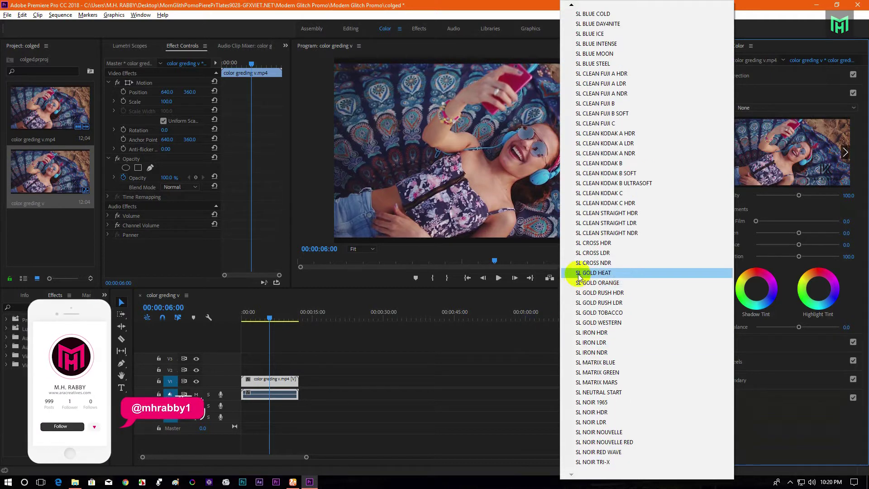
{"action": "left_click", "coordinate": [596, 293]}
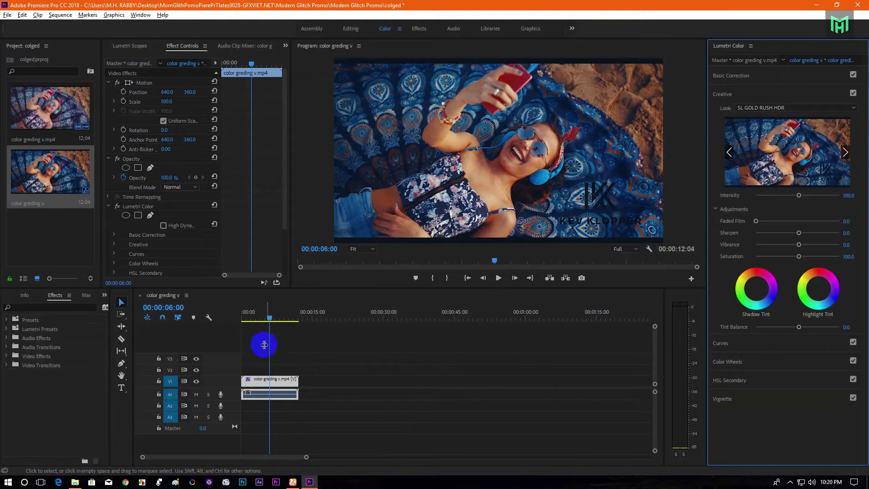
{"action": "left_click", "coordinate": [278, 384]}
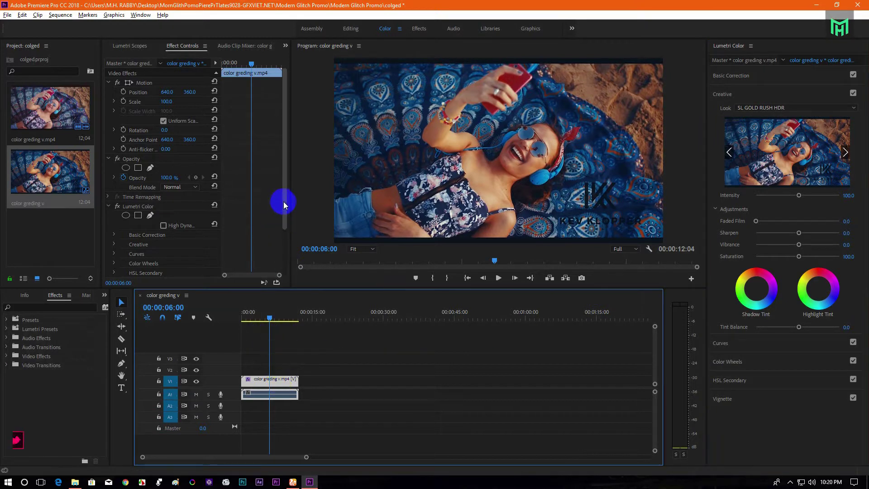
{"action": "left_click_drag", "start_coordinate": [101, 176], "coordinate": [79, 176]}
{"action": "scroll", "coordinate": [267, 203], "scroll_direction": "down", "scroll_amount": 5}
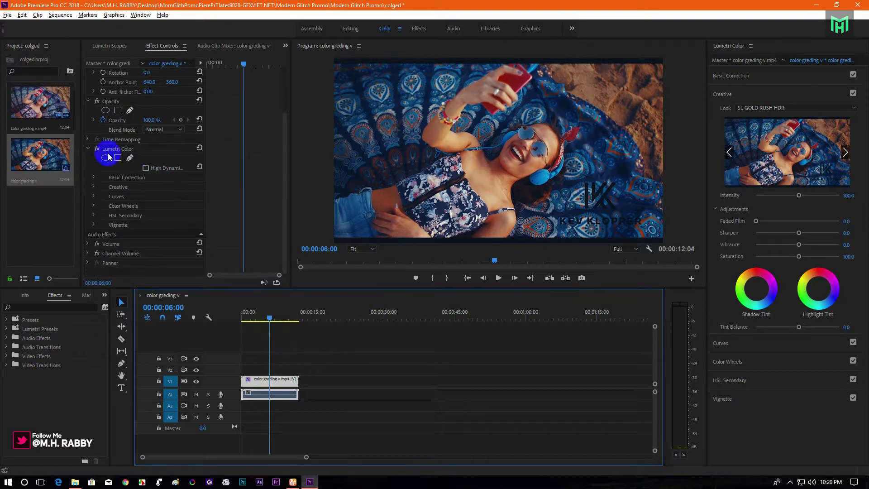
{"action": "left_click", "coordinate": [100, 151]}
{"action": "left_click", "coordinate": [100, 151]}
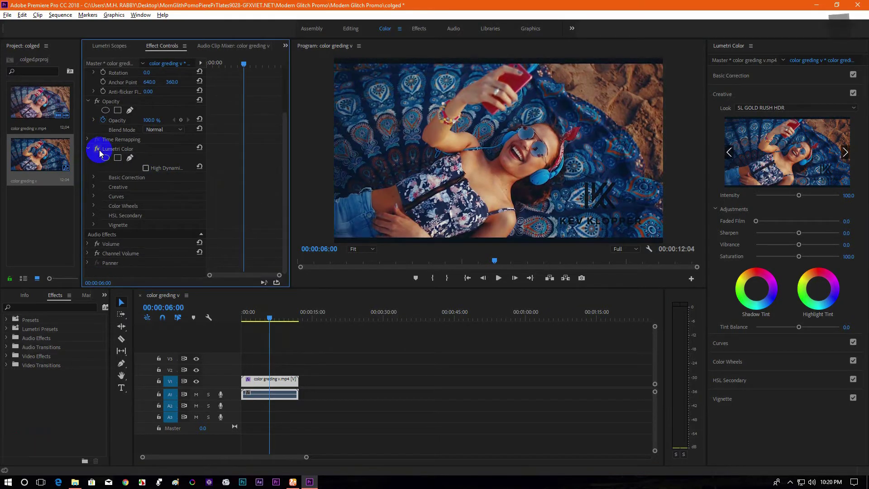
{"action": "key", "text": "space"}
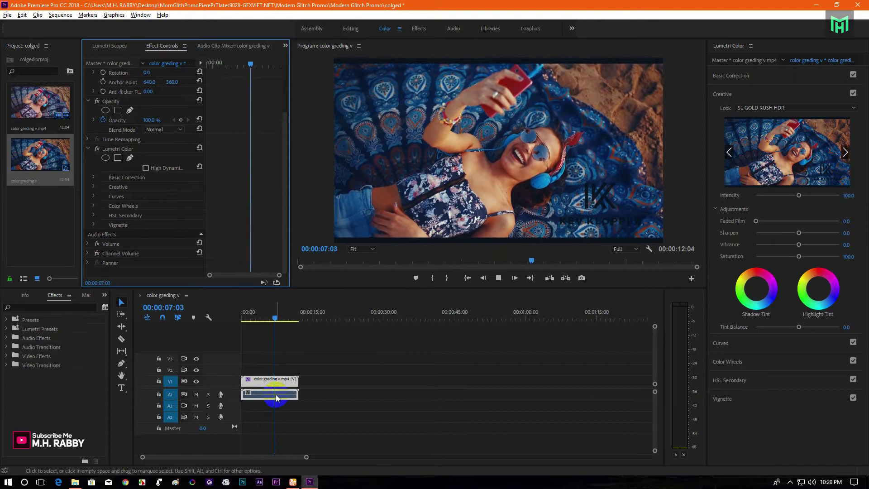
{"action": "left_click", "coordinate": [277, 396]}
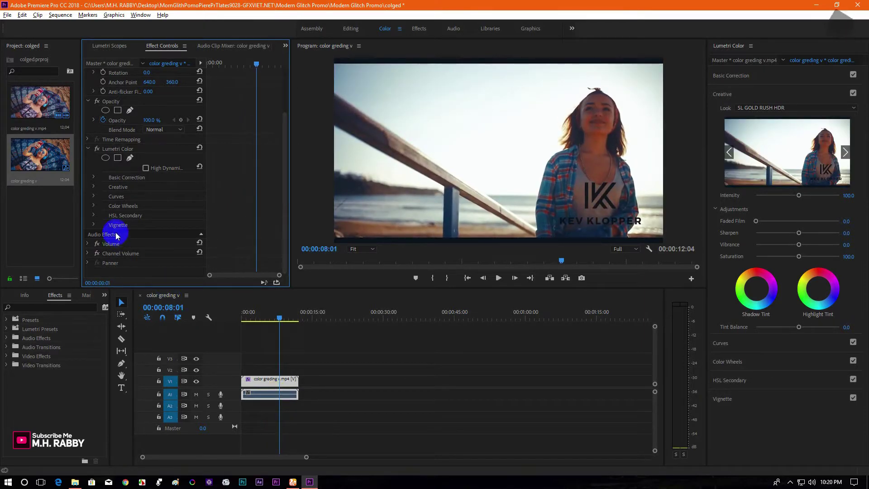
{"action": "left_click", "coordinate": [96, 151]}
{"action": "left_click", "coordinate": [96, 150]}
{"action": "left_click", "coordinate": [97, 151]}
{"action": "left_click", "coordinate": [96, 150]}
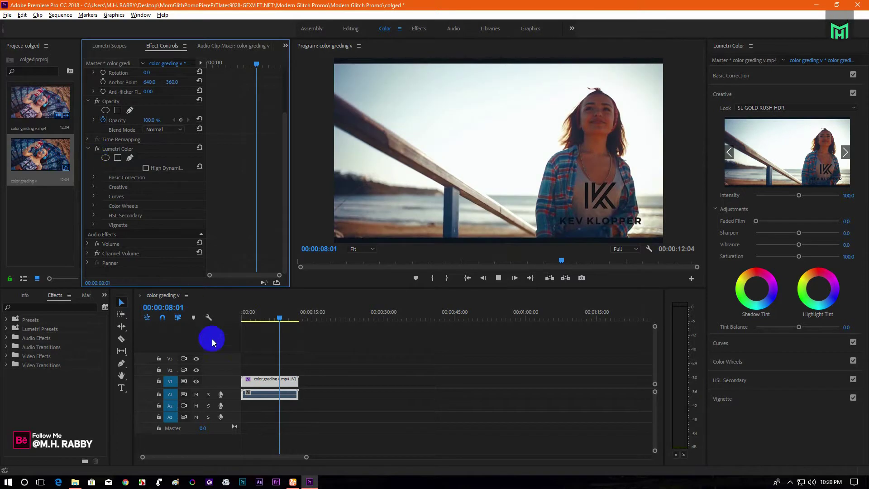
{"action": "key", "text": "space"}
{"action": "key", "text": "space"}
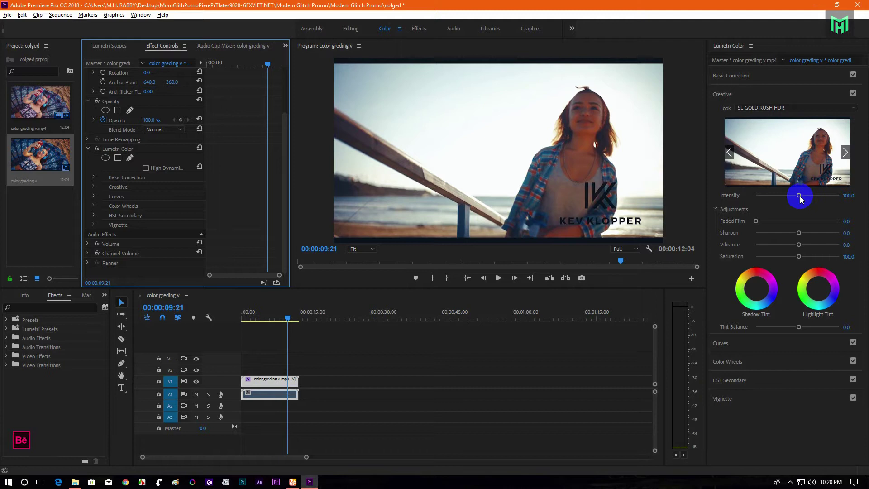
Step: Set look intensity to 104.9, vibrance -17.9, saturation 109.1, and add a slight dark vignette
{"action": "left_click_drag", "start_coordinate": [799, 196], "coordinate": [798, 203]}
{"action": "left_click_drag", "start_coordinate": [707, 171], "coordinate": [646, 184]}
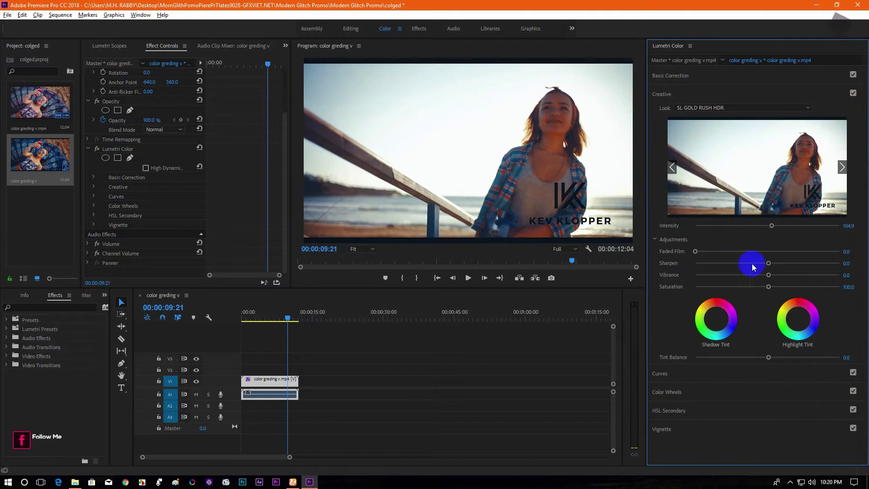
{"action": "left_click_drag", "start_coordinate": [781, 278], "coordinate": [833, 282]}
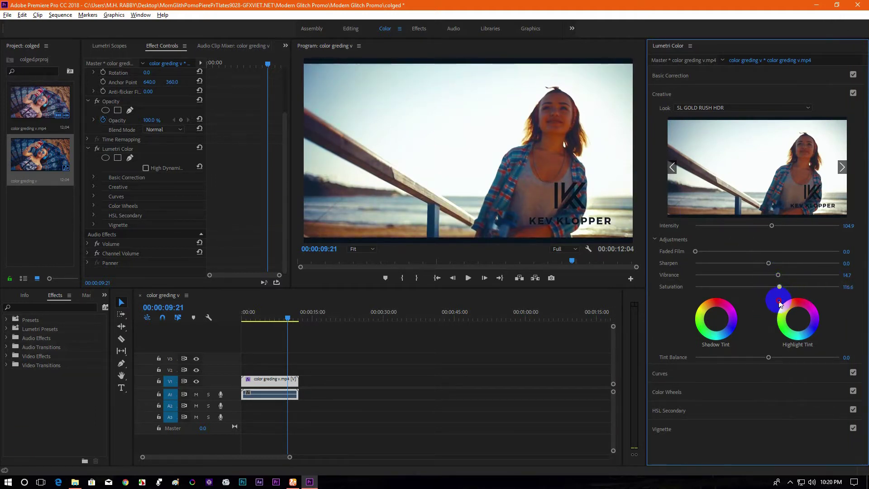
{"action": "left_click", "coordinate": [275, 316]}
{"action": "mouse_move", "coordinate": [779, 275]}
{"action": "left_mouse_down"}
{"action": "mouse_move", "coordinate": [745, 283]}
{"action": "mouse_move", "coordinate": [773, 281]}
{"action": "left_mouse_up"}
{"action": "left_click", "coordinate": [661, 94]}
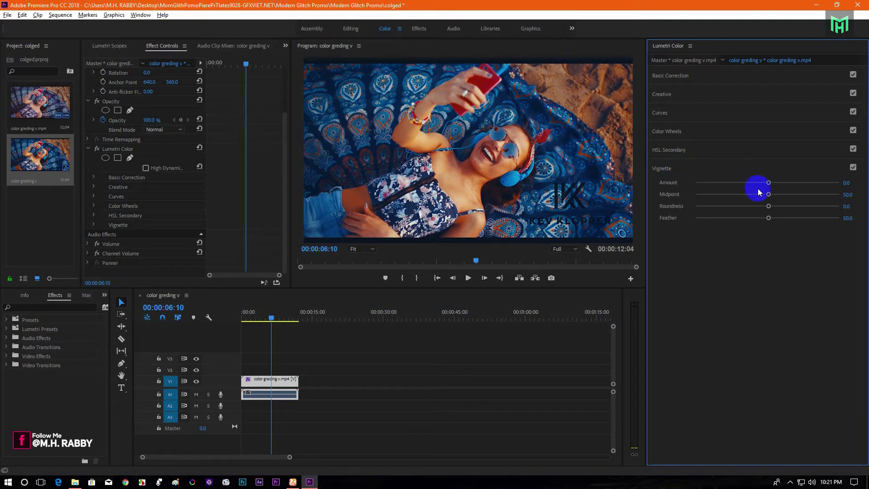
{"action": "left_click_drag", "start_coordinate": [771, 185], "coordinate": [748, 190]}
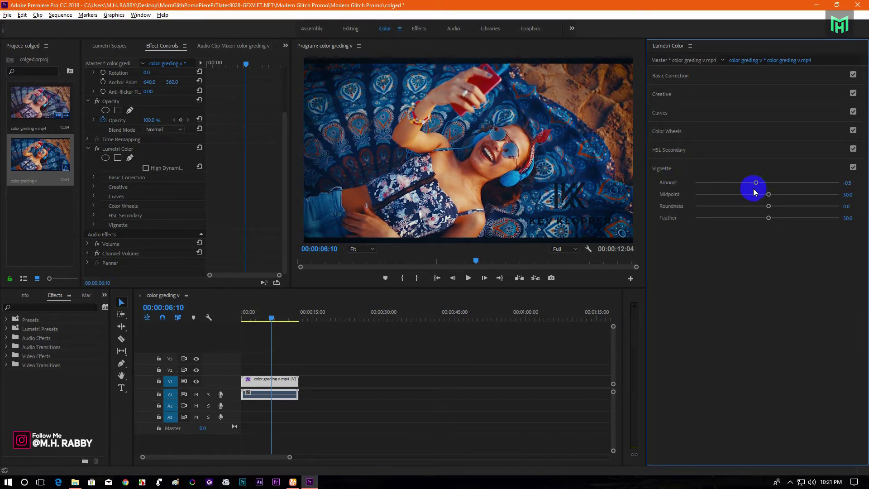
Step: Play the graded sequence from the start to review the look
{"action": "left_click", "coordinate": [664, 94]}
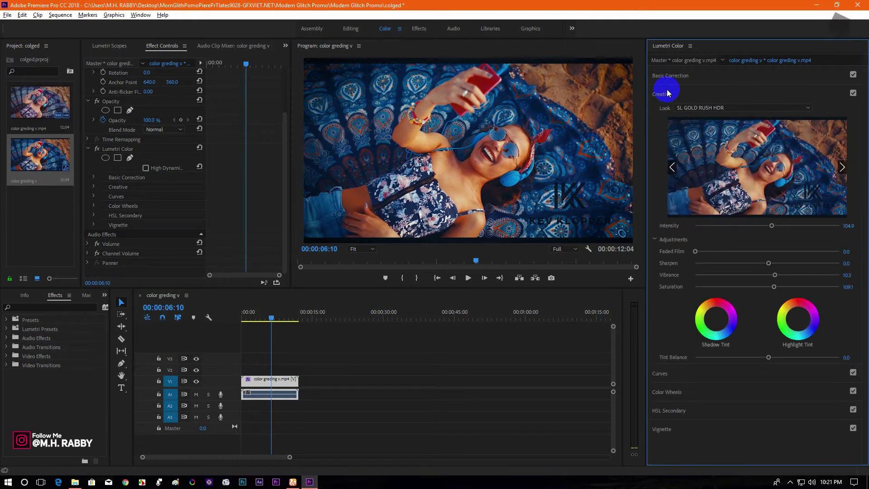
{"action": "left_click_drag", "start_coordinate": [271, 318], "coordinate": [235, 327]}
{"action": "key", "text": "space"}
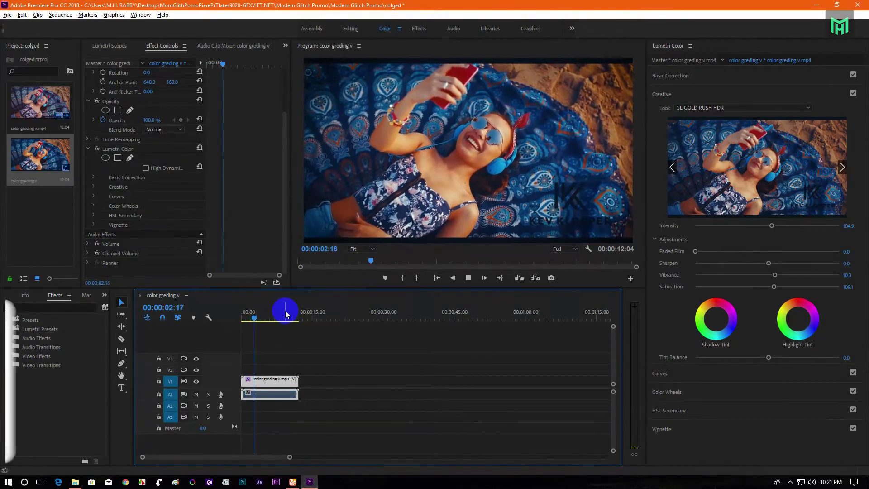
{"action": "key", "text": "space"}
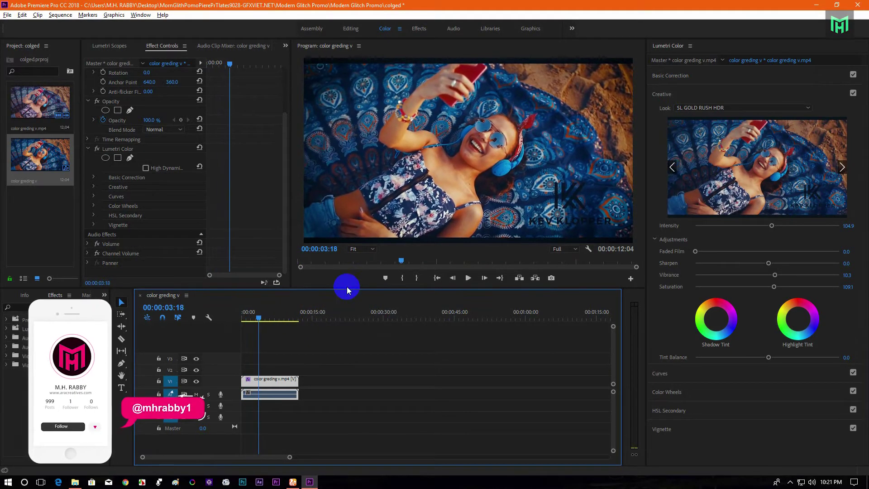
Step: Enlarge the Program monitor and toggle Lumetri Color off and on to compare, leaving it on
{"action": "left_click_drag", "start_coordinate": [348, 288], "coordinate": [361, 352]}
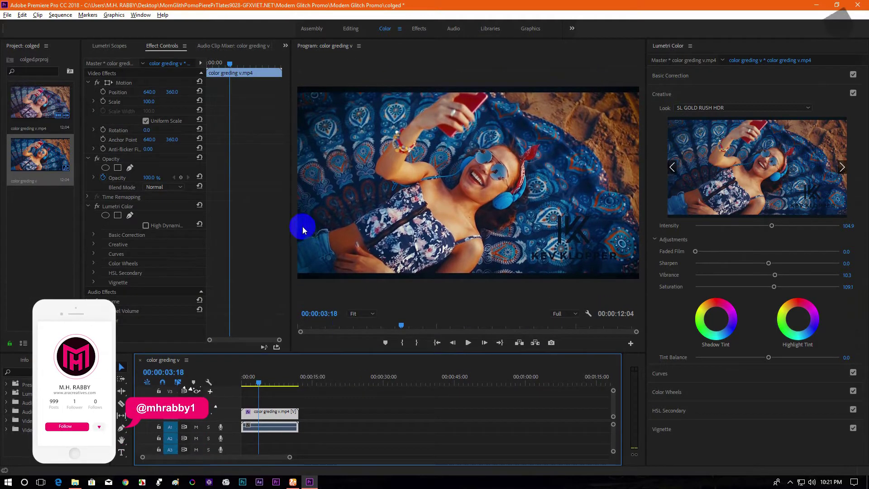
{"action": "left_click_drag", "start_coordinate": [290, 221], "coordinate": [246, 229]}
{"action": "left_click", "coordinate": [97, 207]}
{"action": "left_click", "coordinate": [97, 207]}
{"action": "left_click", "coordinate": [97, 207]}
{"action": "left_click", "coordinate": [96, 207]}
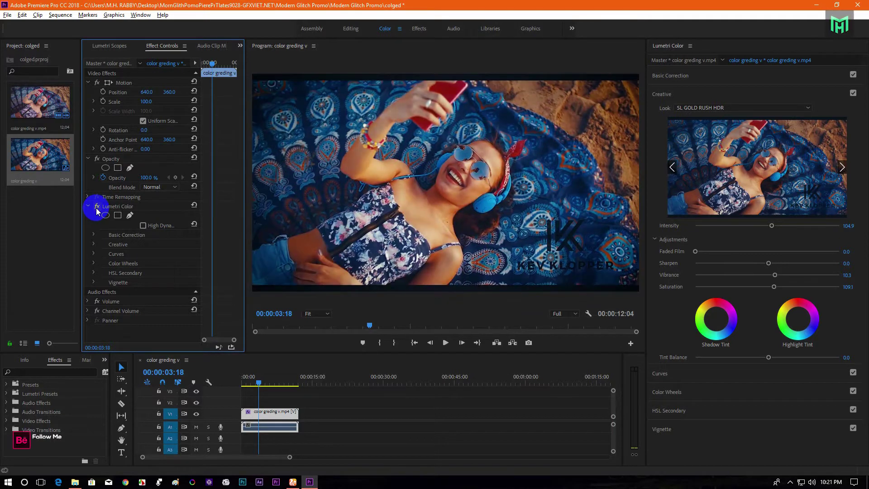
{"action": "left_click", "coordinate": [96, 208]}
{"action": "left_click", "coordinate": [96, 209]}
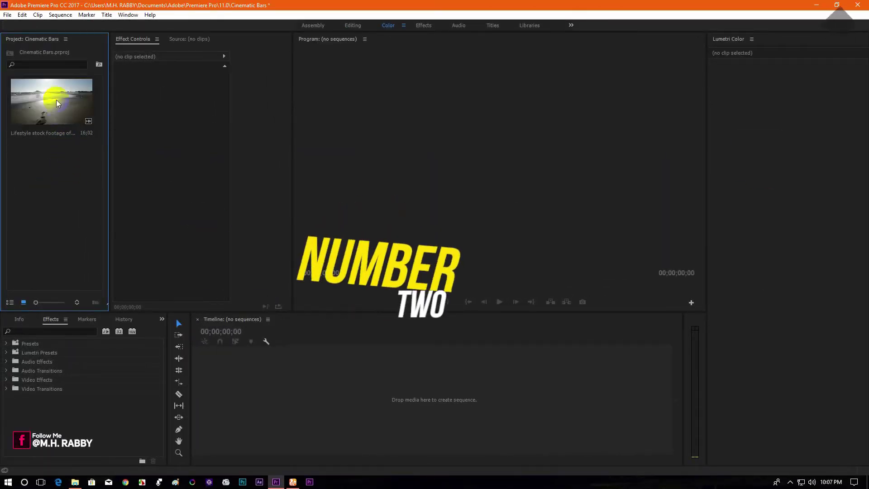
Step: Build a sequence from the beach couple clip, scrub to 5:00, and reach Title > New Title
{"action": "left_click_drag", "start_coordinate": [56, 99], "coordinate": [446, 403]}
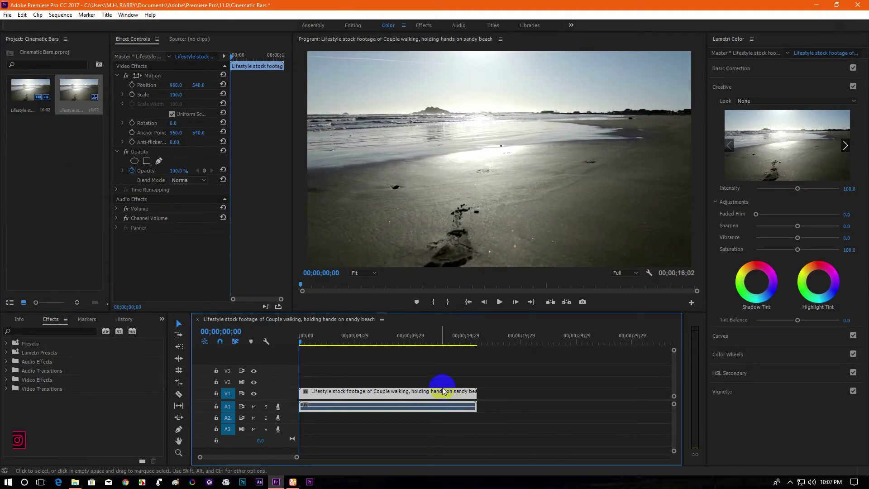
{"action": "left_click_drag", "start_coordinate": [325, 340], "coordinate": [360, 347]}
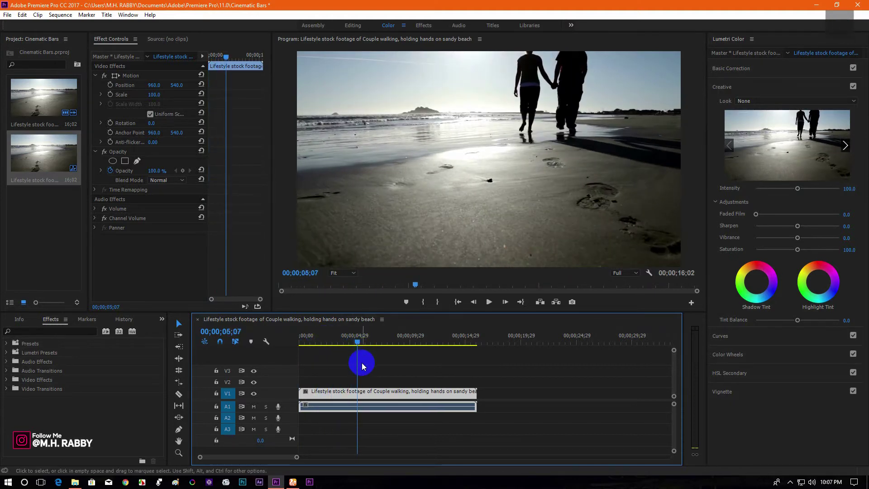
{"action": "left_click", "coordinate": [106, 15]}
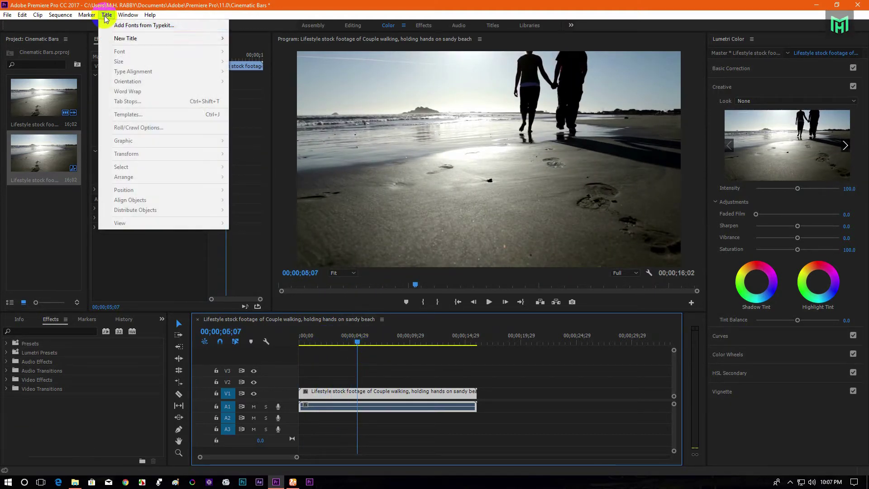
{"action": "mouse_move", "coordinate": [167, 38]}
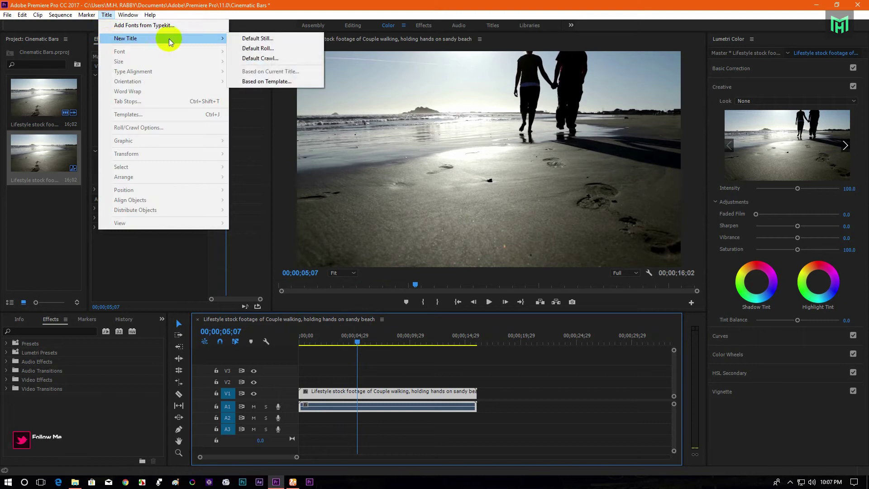
Step: Create the Default Still title Title 01 and draw a rectangle bar across the frame's top
{"action": "left_click", "coordinate": [256, 39]}
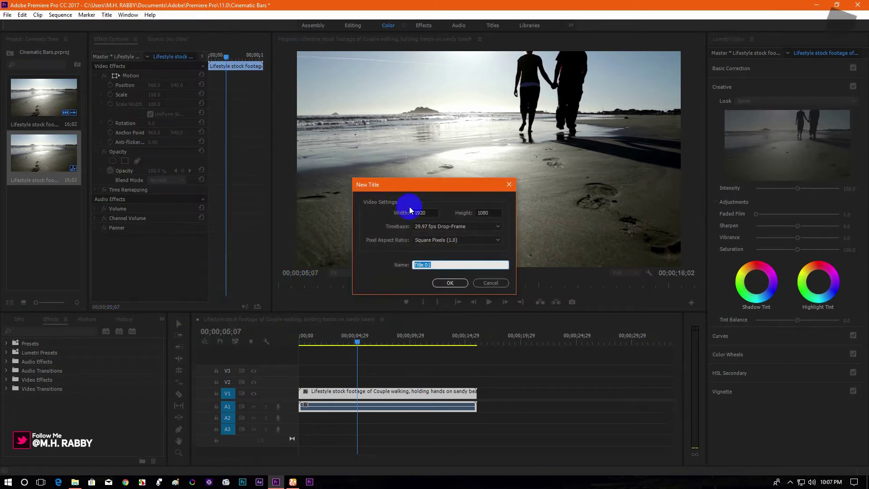
{"action": "left_click", "coordinate": [442, 283]}
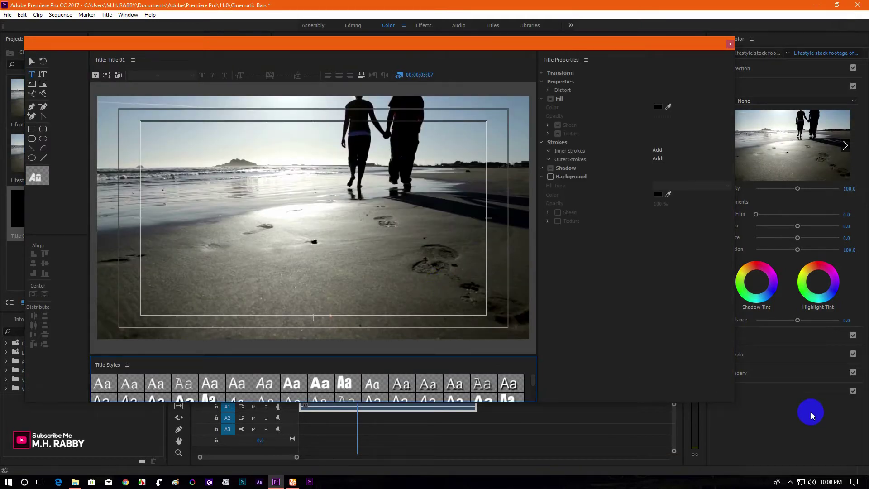
{"action": "left_click", "coordinate": [34, 131]}
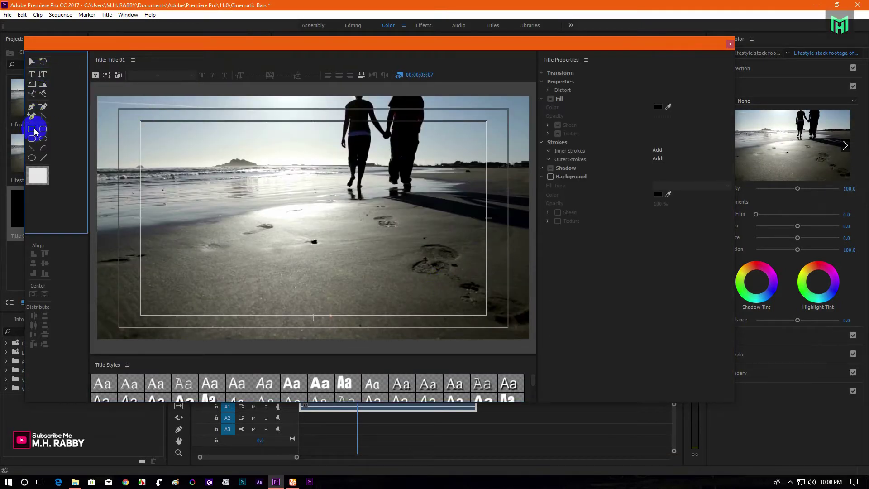
{"action": "left_click_drag", "start_coordinate": [95, 94], "coordinate": [518, 119]}
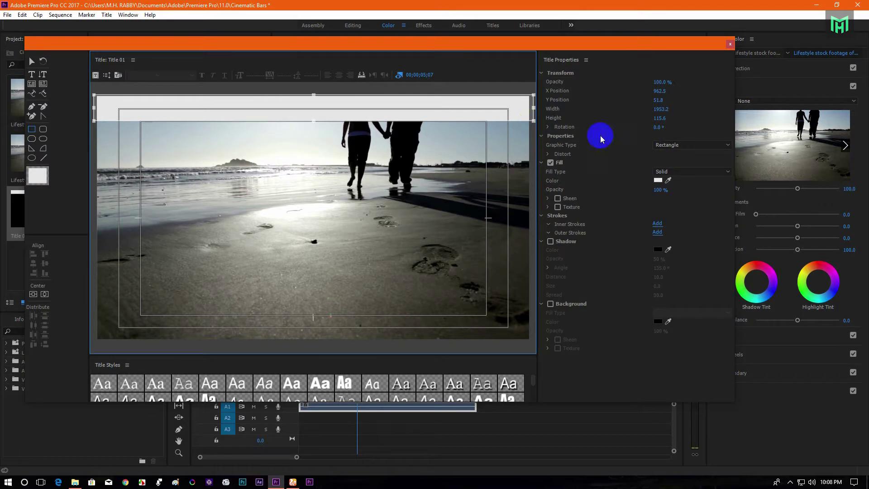
Step: Fill the bar black and Alt-drag a copy to the bottom of the frame
{"action": "left_click", "coordinate": [657, 180]}
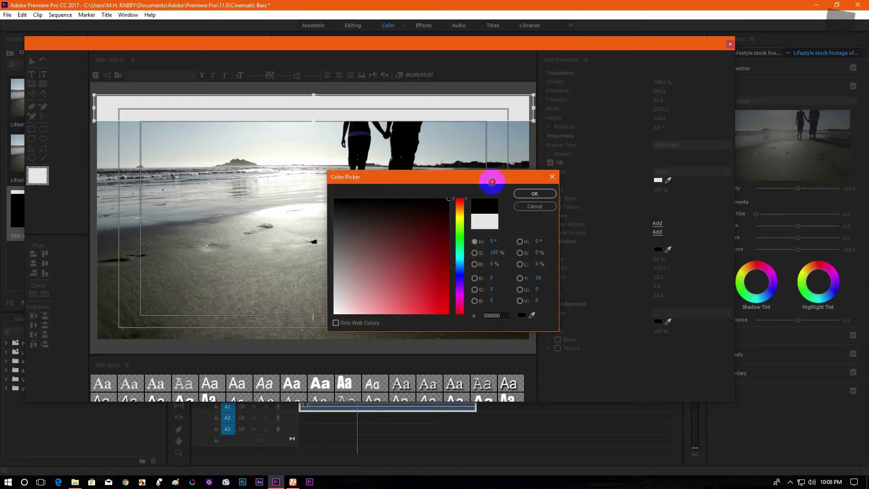
{"action": "left_click", "coordinate": [527, 194]}
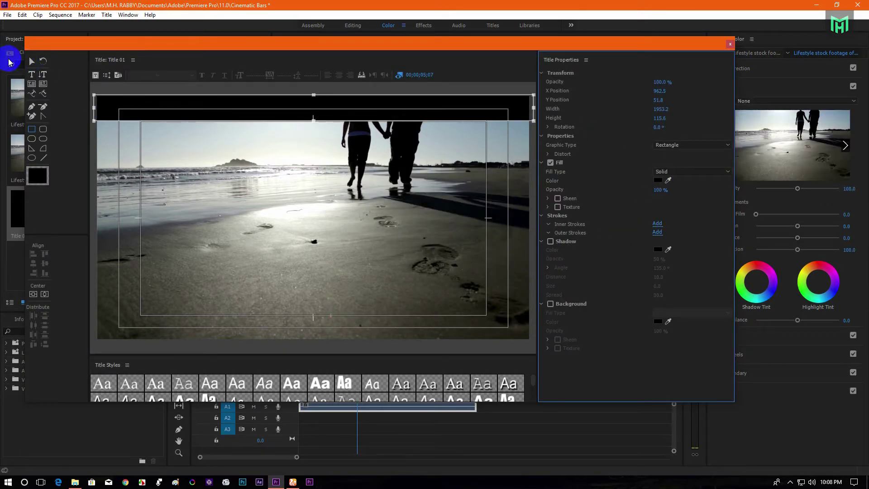
{"action": "left_click", "coordinate": [32, 61]}
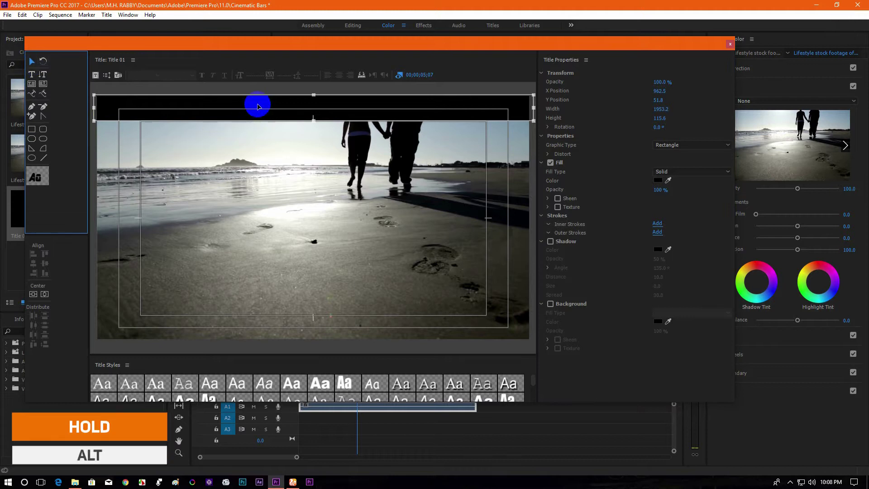
{"action": "left_click_drag", "start_coordinate": [258, 106], "coordinate": [268, 325]}
{"action": "left_click", "coordinate": [290, 348]}
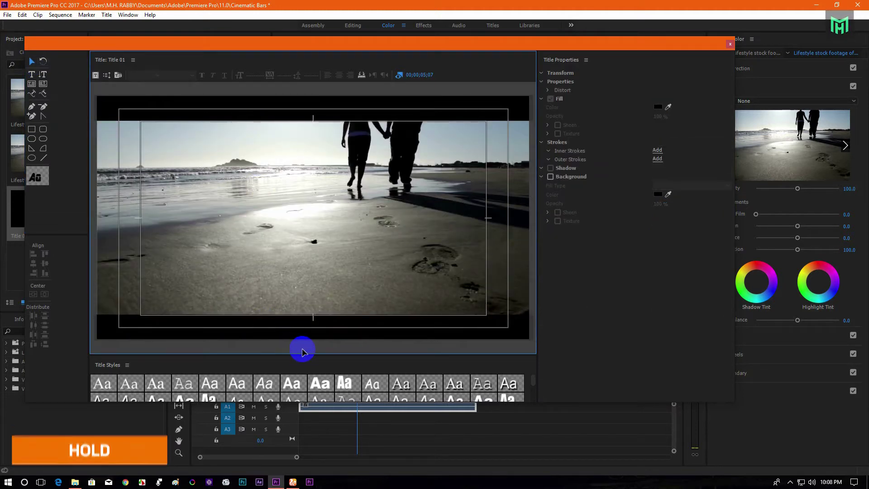
{"action": "left_click", "coordinate": [269, 335]}
{"action": "left_click", "coordinate": [259, 352]}
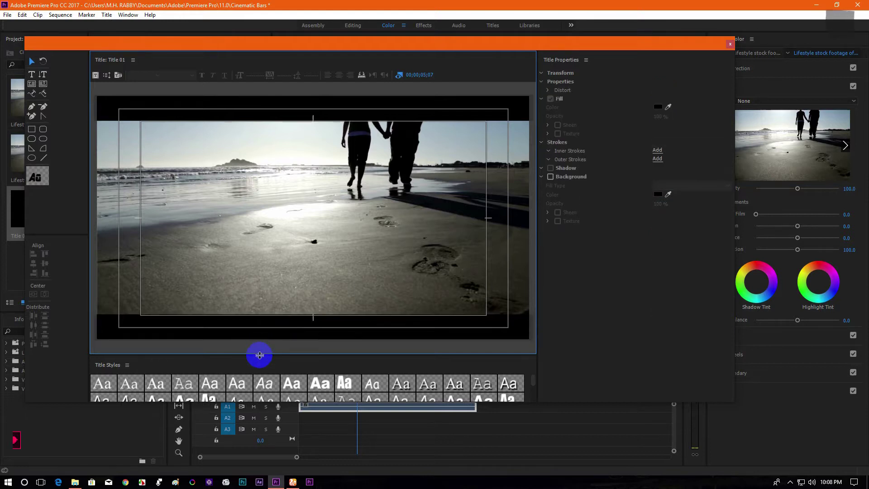
Step: Place Title 01 on V2, trim it to the beach clip's end, and play back the letterbox
{"action": "left_click", "coordinate": [730, 45]}
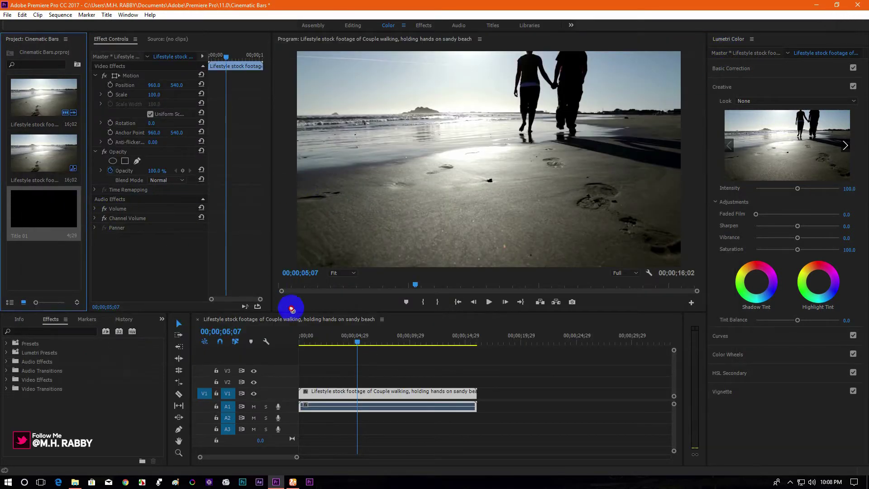
{"action": "left_click_drag", "start_coordinate": [293, 313], "coordinate": [294, 381]}
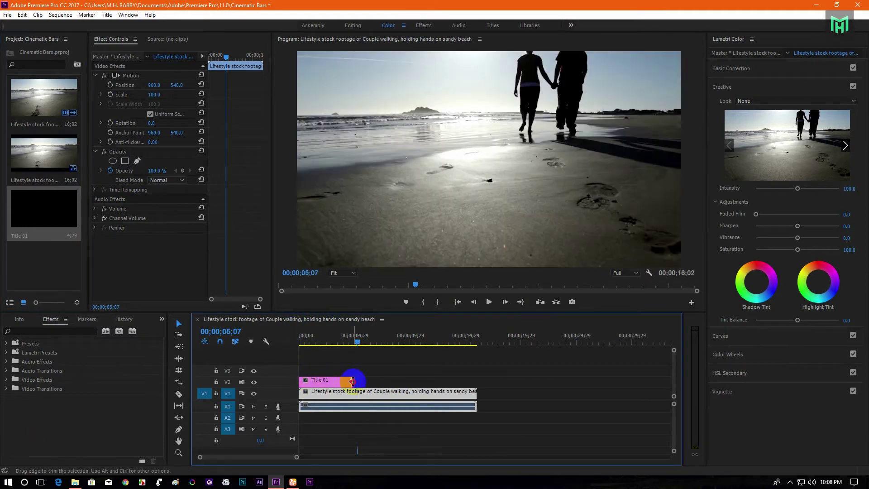
{"action": "left_click_drag", "start_coordinate": [352, 382], "coordinate": [476, 381]}
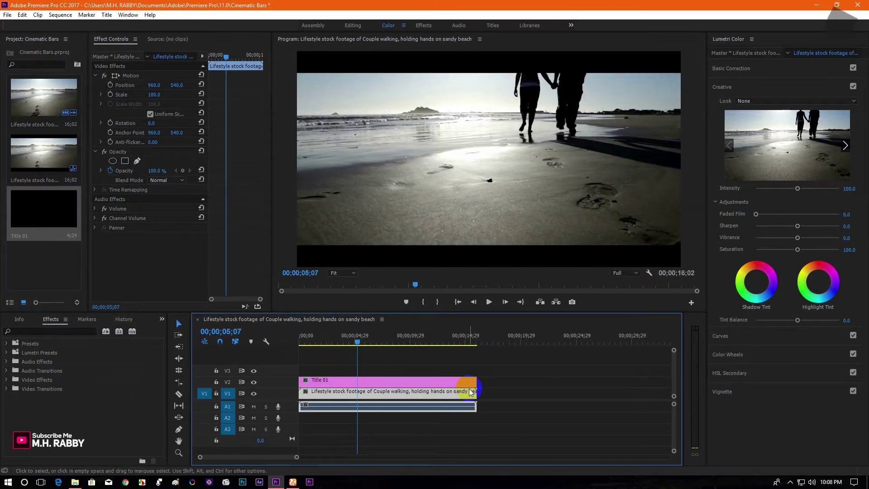
{"action": "left_click_drag", "start_coordinate": [346, 339], "coordinate": [292, 340]}
{"action": "key", "text": "space"}
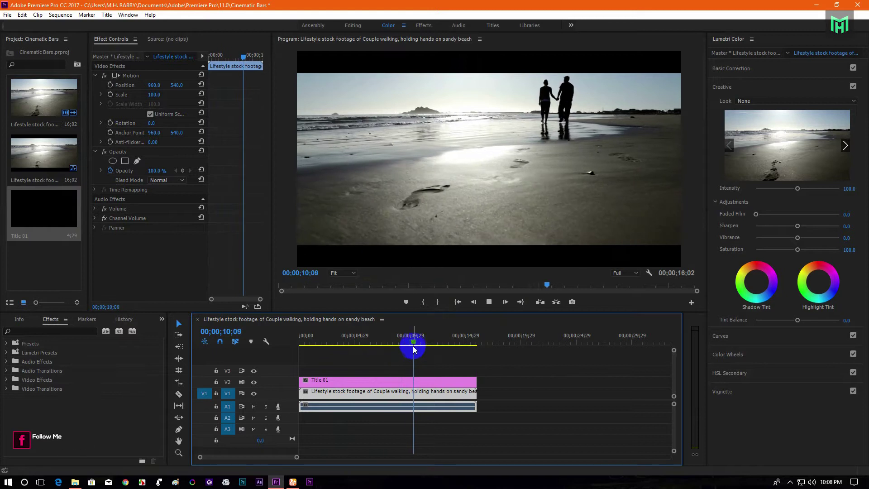
{"action": "left_click_drag", "start_coordinate": [413, 347], "coordinate": [447, 347]}
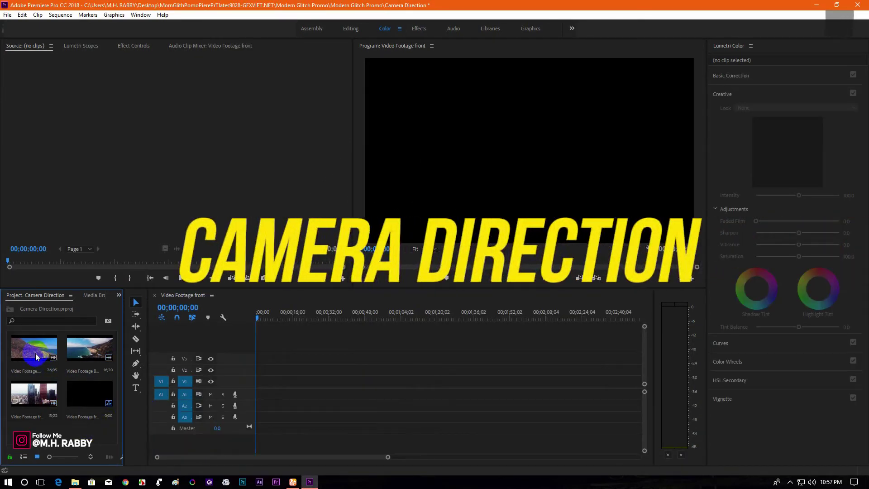
Step: Put the first Video Footage clip on V1, enlarge the Program monitor, and play it
{"action": "left_click_drag", "start_coordinate": [34, 349], "coordinate": [270, 388]}
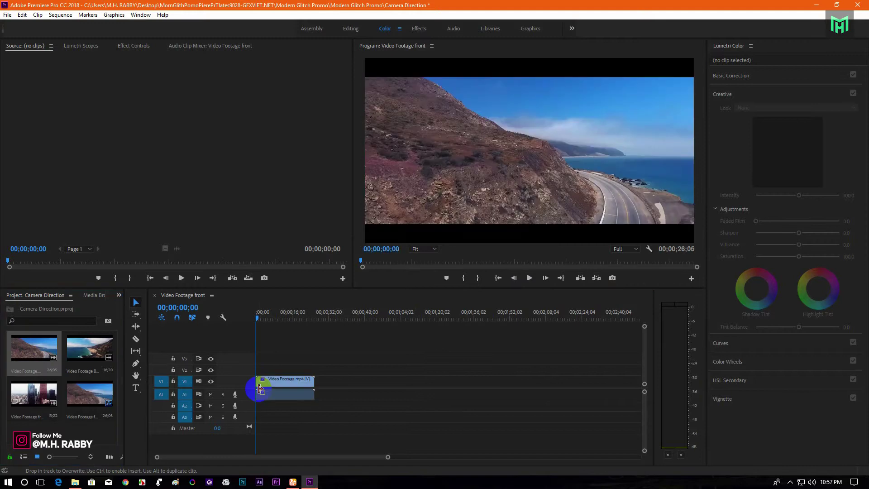
{"action": "left_click_drag", "start_coordinate": [278, 323], "coordinate": [251, 318]}
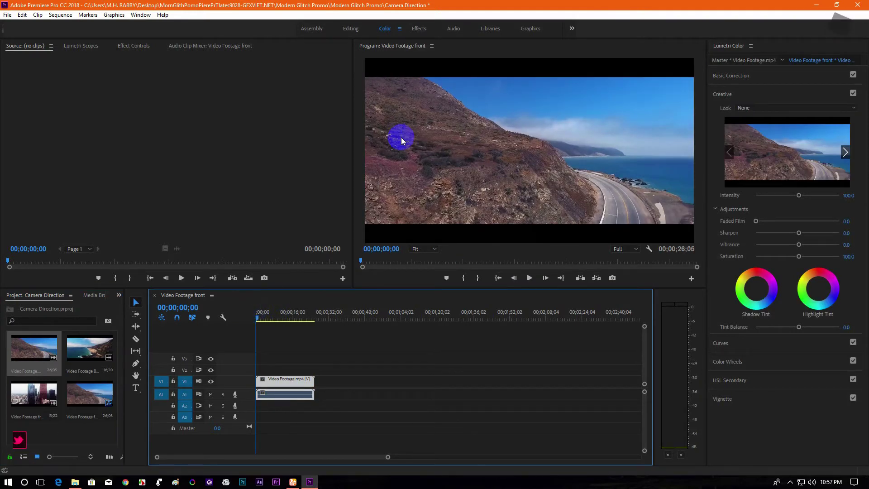
{"action": "left_click_drag", "start_coordinate": [353, 118], "coordinate": [193, 129]}
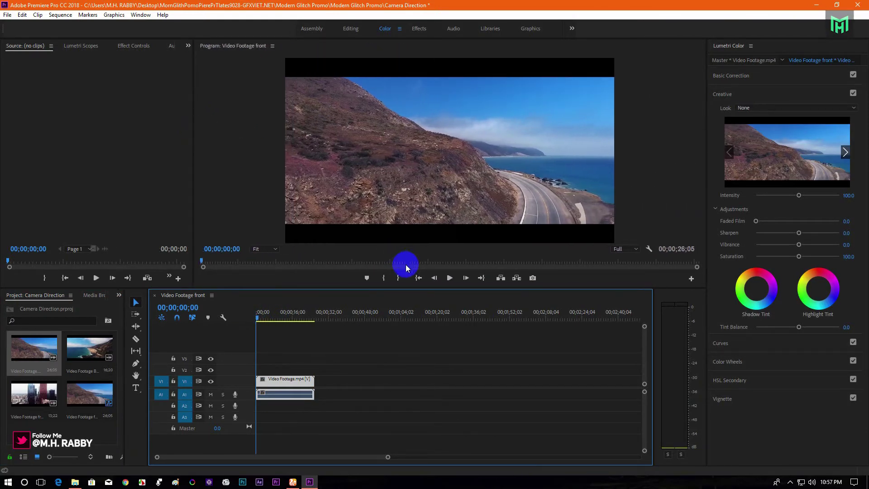
{"action": "left_click_drag", "start_coordinate": [416, 288], "coordinate": [423, 356]}
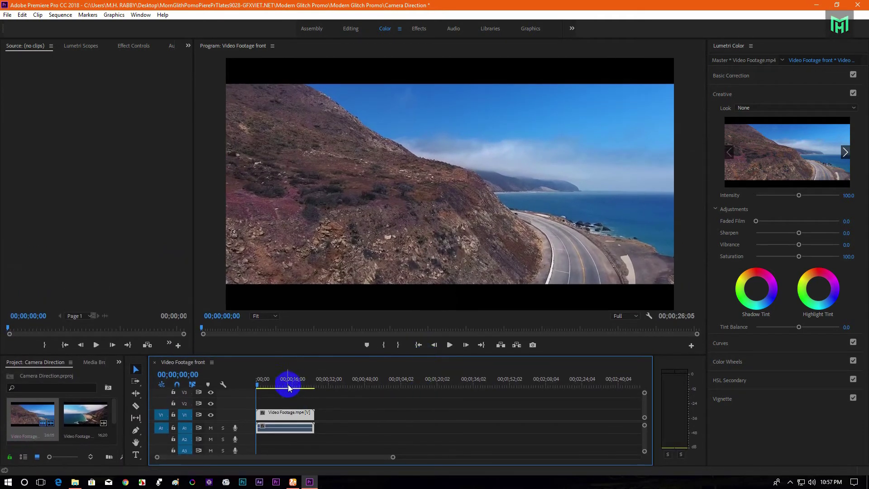
{"action": "key", "text": "space"}
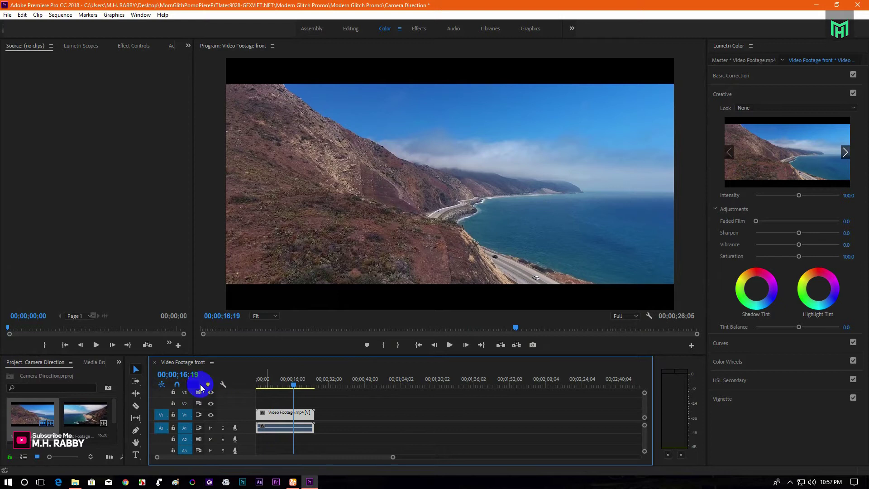
{"action": "scroll", "coordinate": [85, 422], "scroll_direction": "down", "scroll_amount": 2}
{"action": "scroll", "coordinate": [85, 422], "scroll_direction": "down", "scroll_amount": 2}
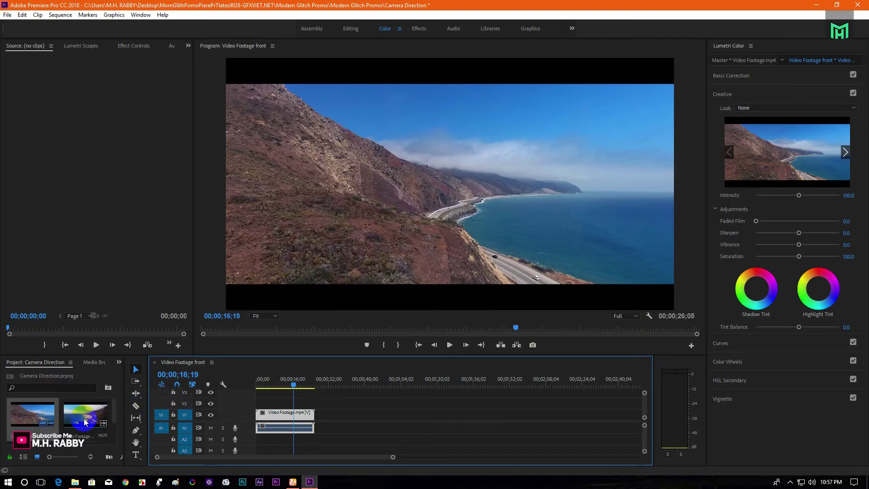
Step: Add the Video Footage Back and another clip, butt them end to end, and review the joins
{"action": "left_click_drag", "start_coordinate": [87, 421], "coordinate": [319, 428]}
{"action": "left_click_drag", "start_coordinate": [304, 383], "coordinate": [310, 379]}
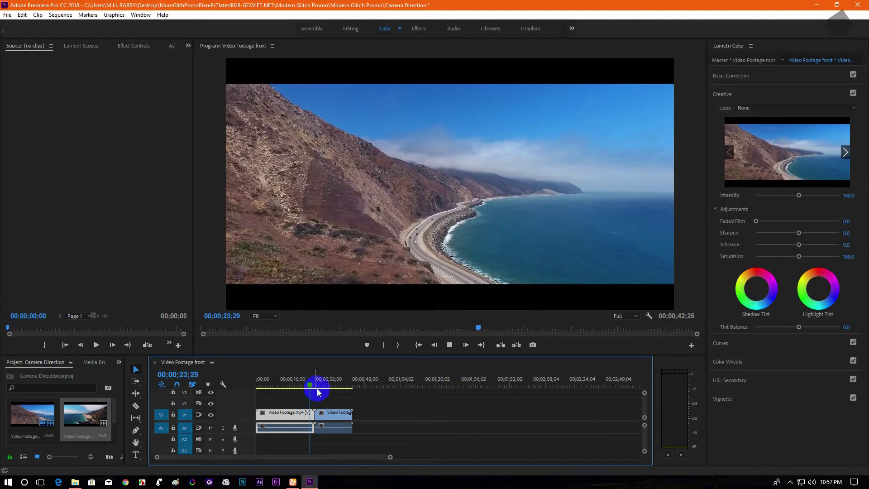
{"action": "key", "text": "space"}
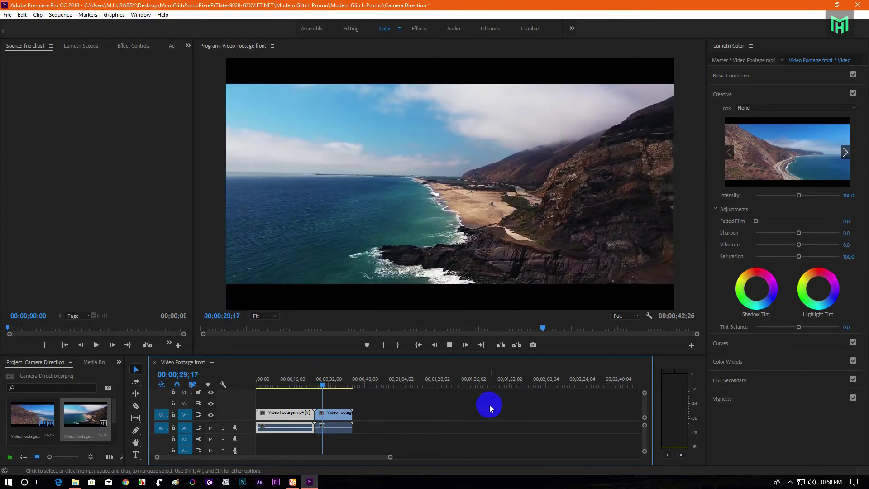
{"action": "left_click_drag", "start_coordinate": [336, 413], "coordinate": [454, 415]}
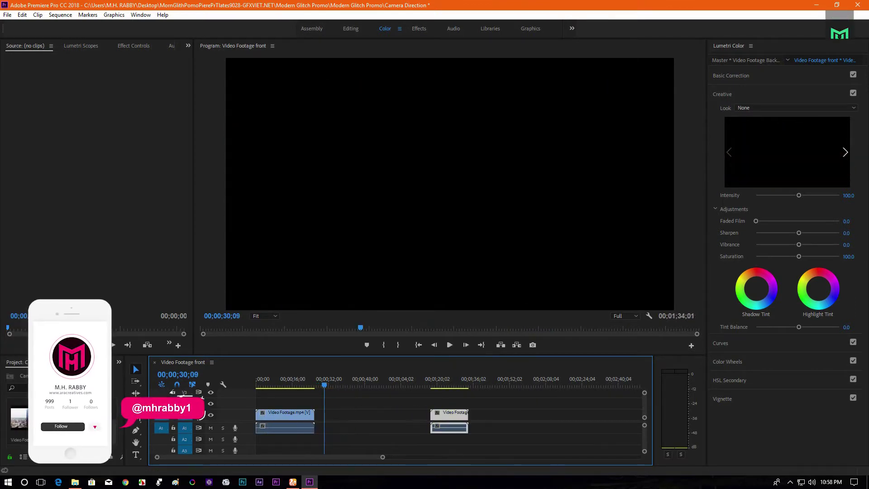
{"action": "left_click_drag", "start_coordinate": [21, 418], "coordinate": [323, 417]}
{"action": "left_click_drag", "start_coordinate": [329, 376], "coordinate": [306, 379]}
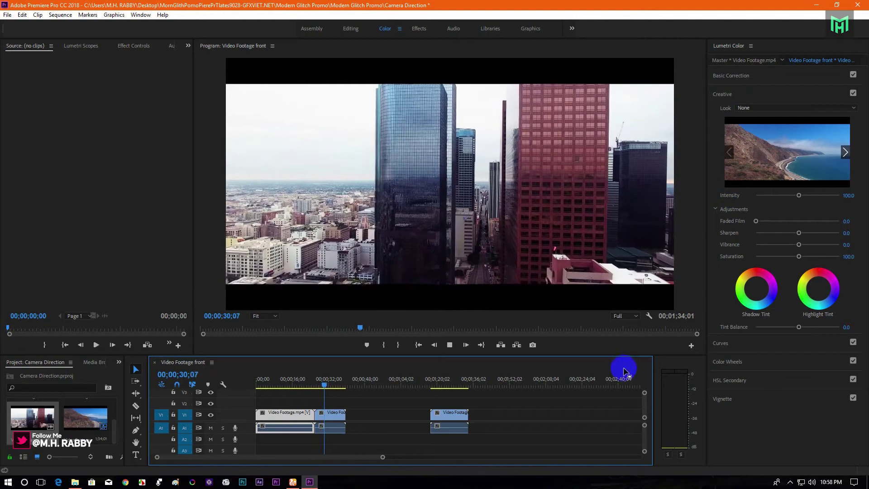
{"action": "left_click", "coordinate": [308, 385]}
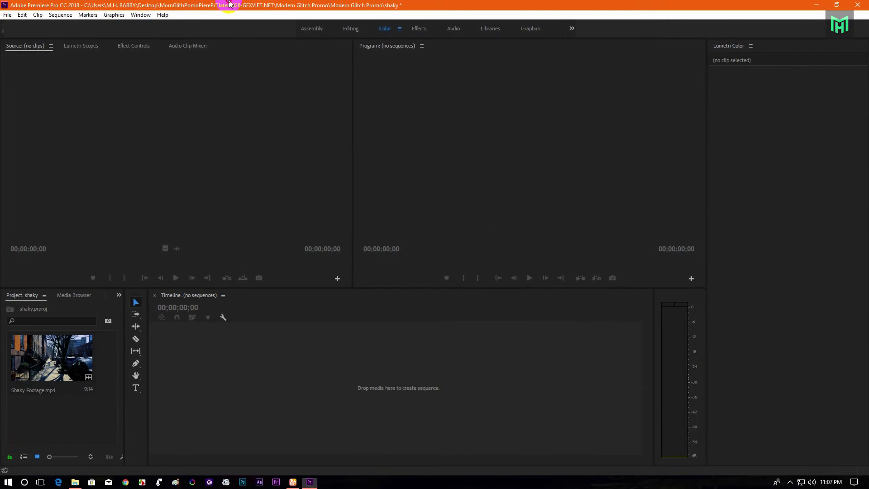
Step: Drop Shaky Footage.mp4 onto the empty timeline to make its sequence, then zoom in and scrub the shake
{"action": "left_click", "coordinate": [62, 361]}
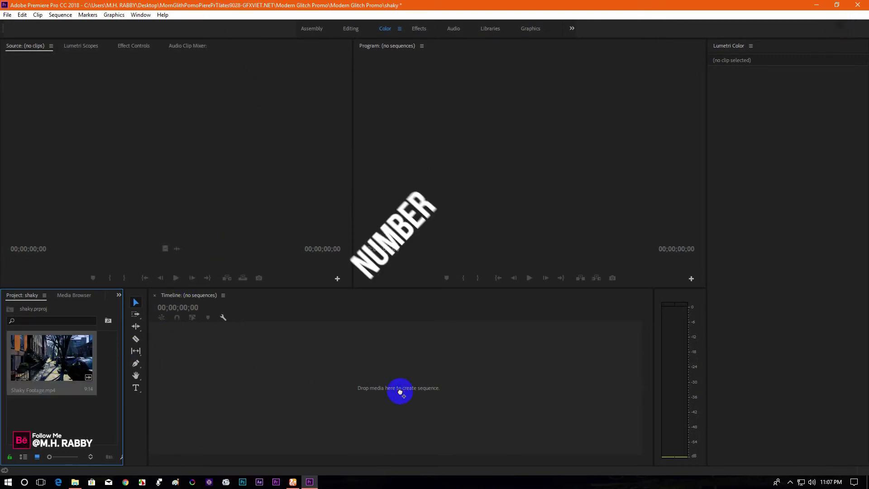
{"action": "left_click_drag", "start_coordinate": [400, 393], "coordinate": [401, 395]}
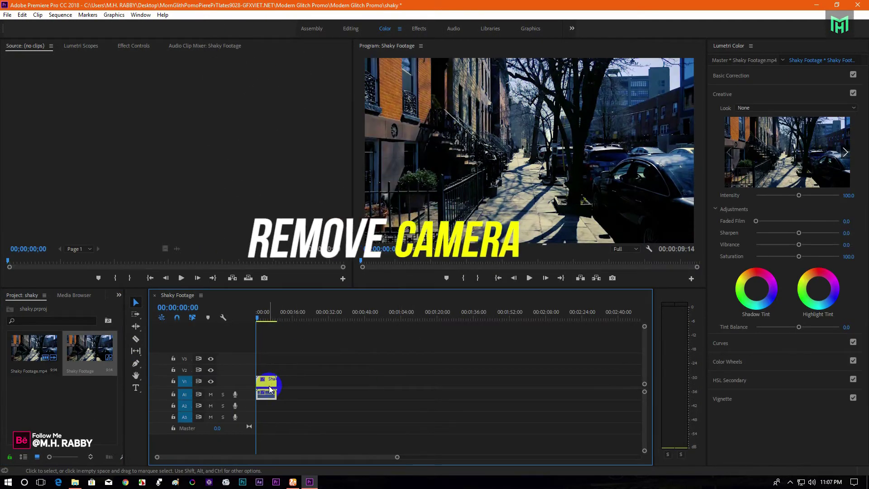
{"action": "left_click_drag", "start_coordinate": [397, 457], "coordinate": [191, 460]}
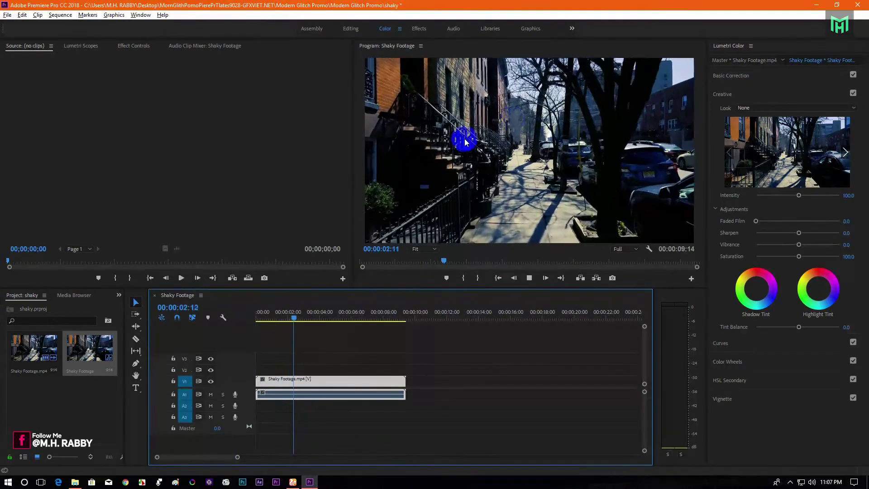
{"action": "left_click_drag", "start_coordinate": [328, 323], "coordinate": [349, 321]}
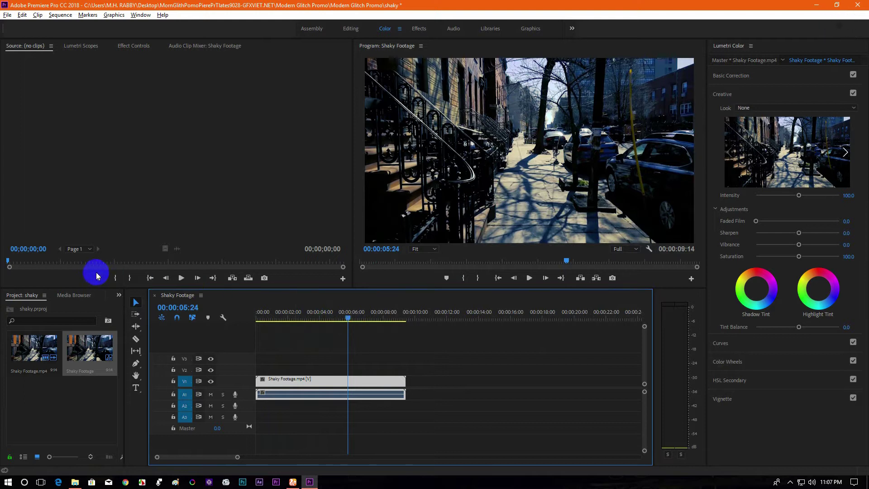
Step: Search the Effects panel for 'war' and drag Warp Stabilizer VFX onto the shaky clip on V1
{"action": "left_click", "coordinate": [86, 295]}
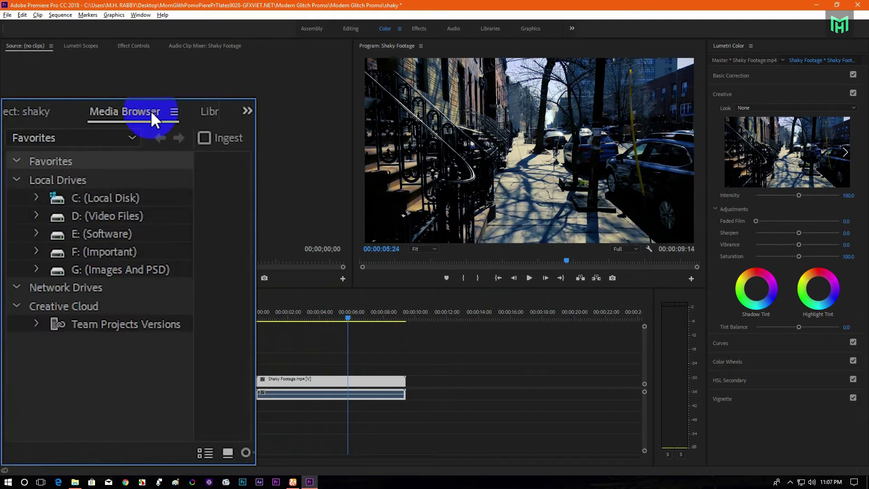
{"action": "left_click", "coordinate": [195, 110]}
{"action": "left_click", "coordinate": [194, 114]}
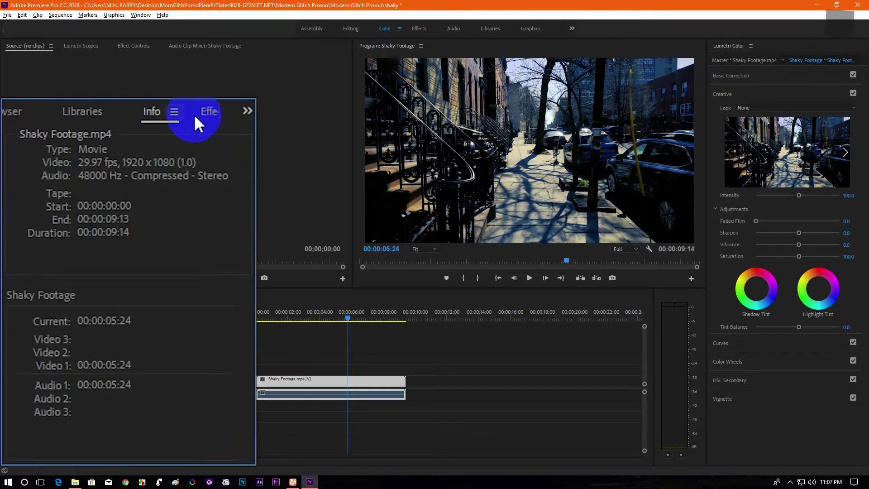
{"action": "left_click", "coordinate": [194, 114]}
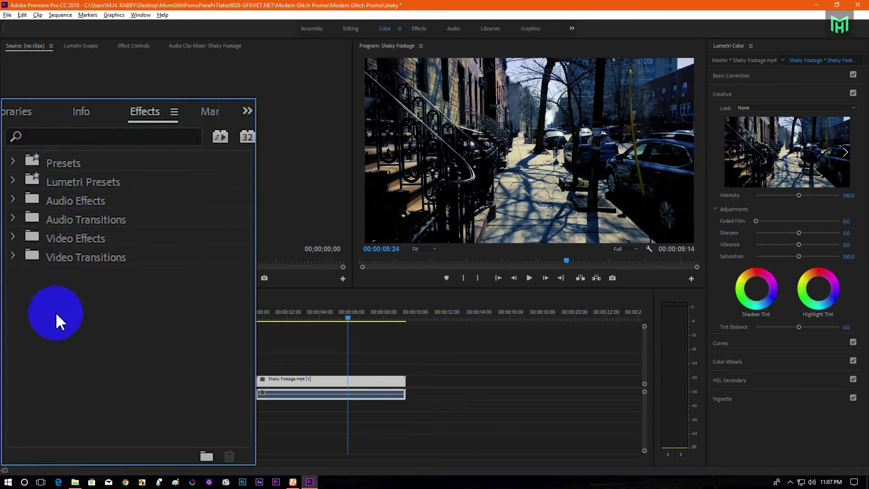
{"action": "left_click", "coordinate": [98, 137]}
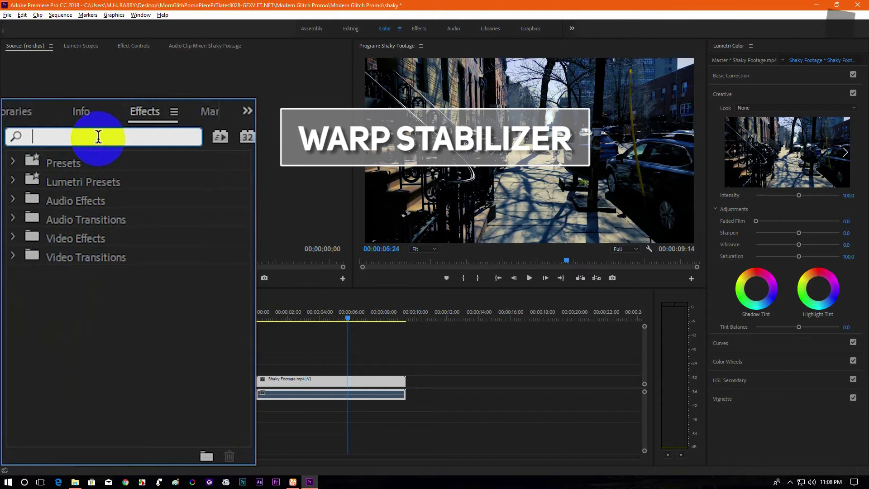
{"action": "type", "text": "warp"}
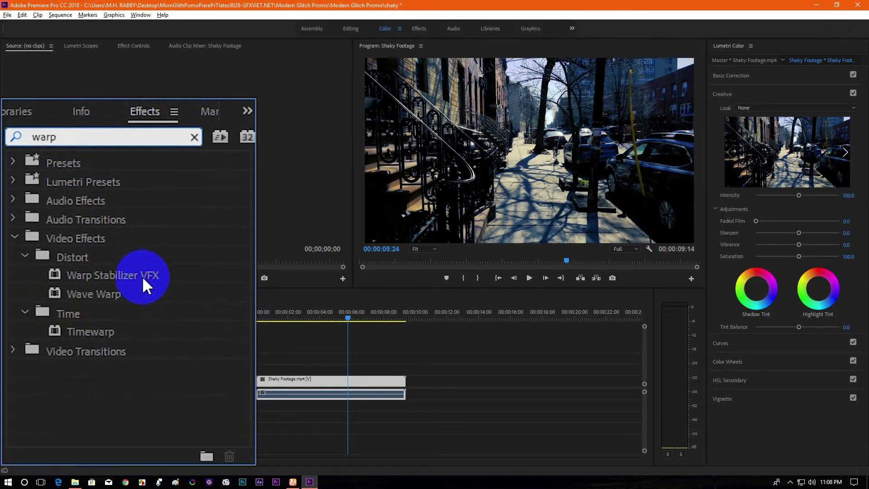
{"action": "left_click_drag", "start_coordinate": [68, 375], "coordinate": [328, 382]}
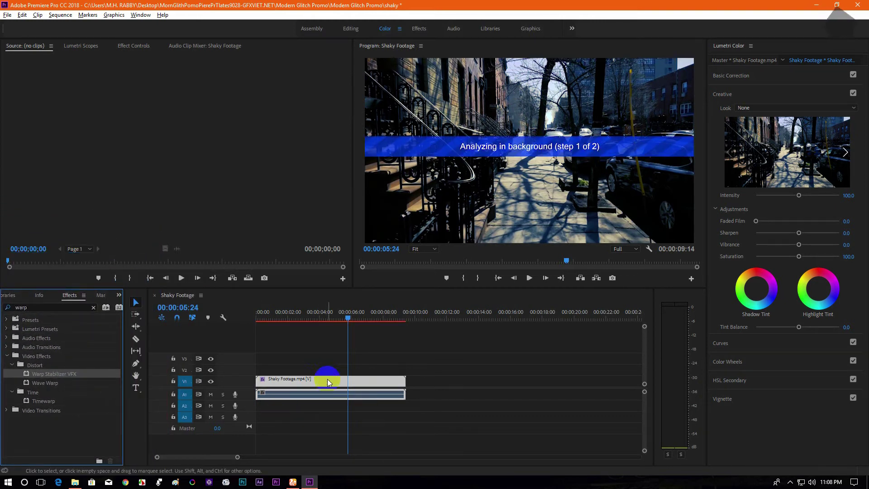
Step: Show the clip's Effect Controls and play the stabilized clip from the start
{"action": "left_click", "coordinate": [130, 131]}
{"action": "left_click", "coordinate": [132, 44]}
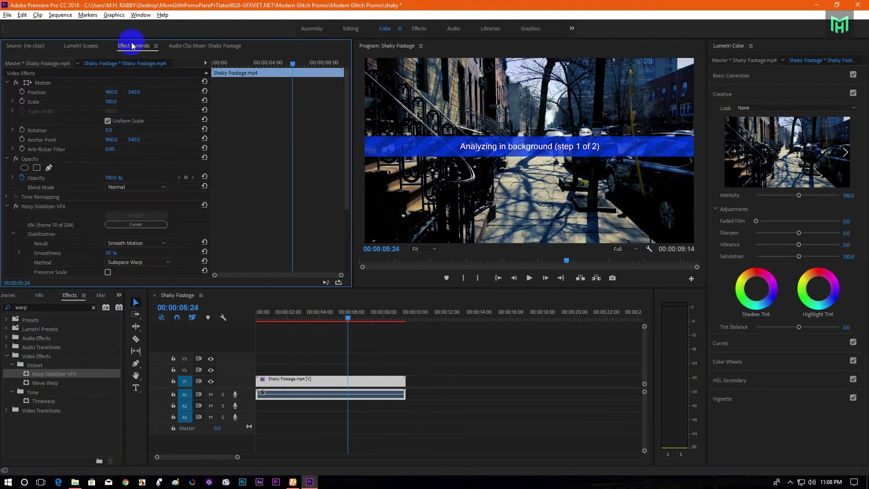
{"action": "scroll", "coordinate": [279, 190], "scroll_direction": "down", "scroll_amount": 2}
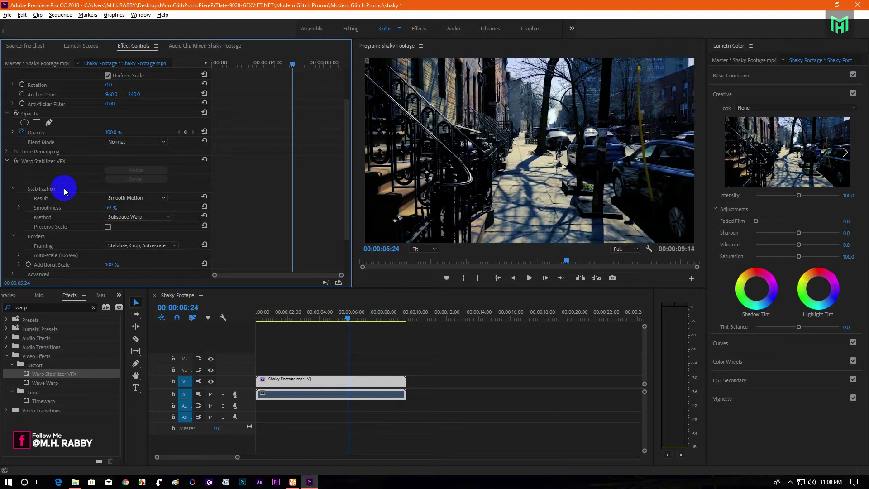
{"action": "left_click_drag", "start_coordinate": [314, 312], "coordinate": [234, 329]}
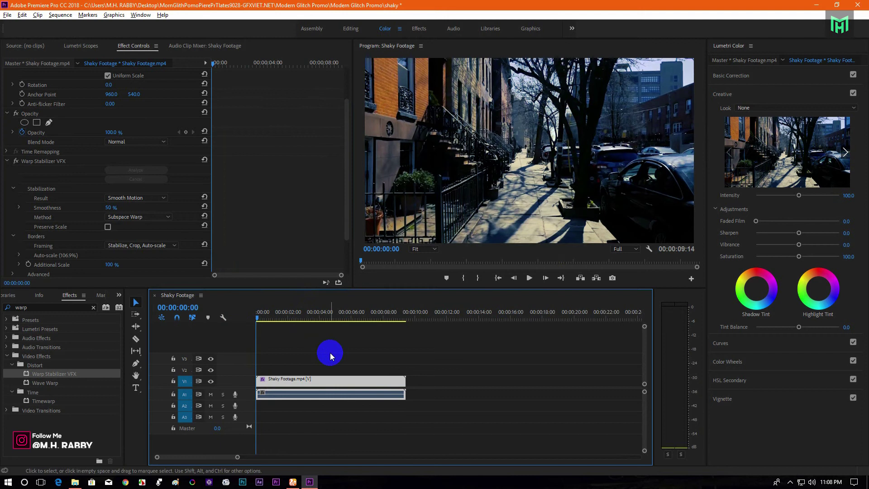
{"action": "key", "text": "space"}
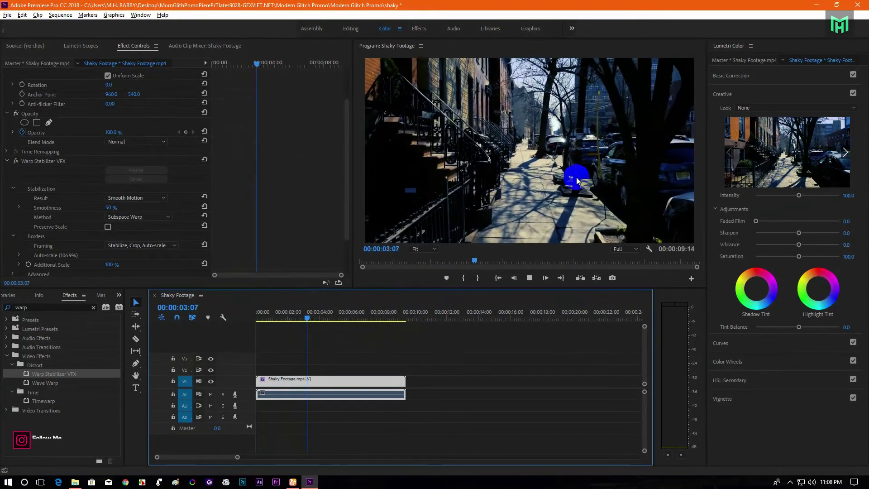
{"action": "left_click", "coordinate": [335, 320]}
Step: Toggle Warp Stabilizer off and on, replaying the section around two seconds to compare
{"action": "left_click_drag", "start_coordinate": [337, 320], "coordinate": [295, 327]}
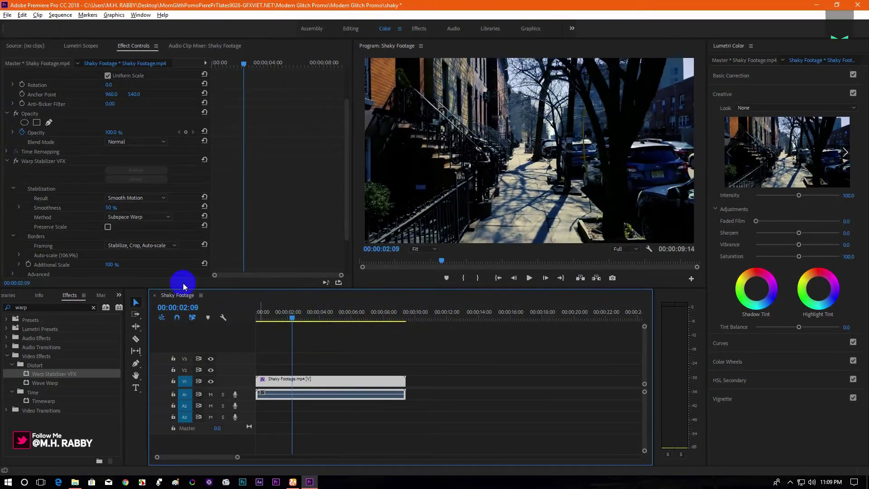
{"action": "left_click", "coordinate": [17, 162]}
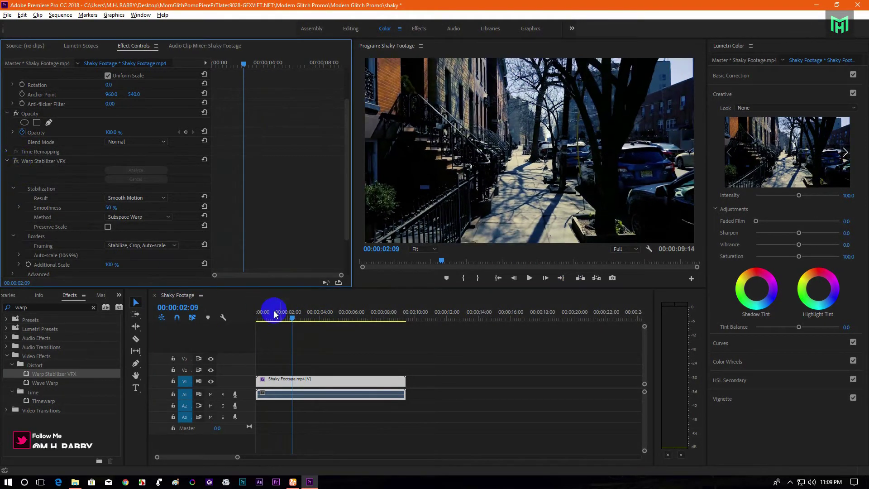
{"action": "left_click_drag", "start_coordinate": [289, 320], "coordinate": [284, 322]}
{"action": "key", "text": "space"}
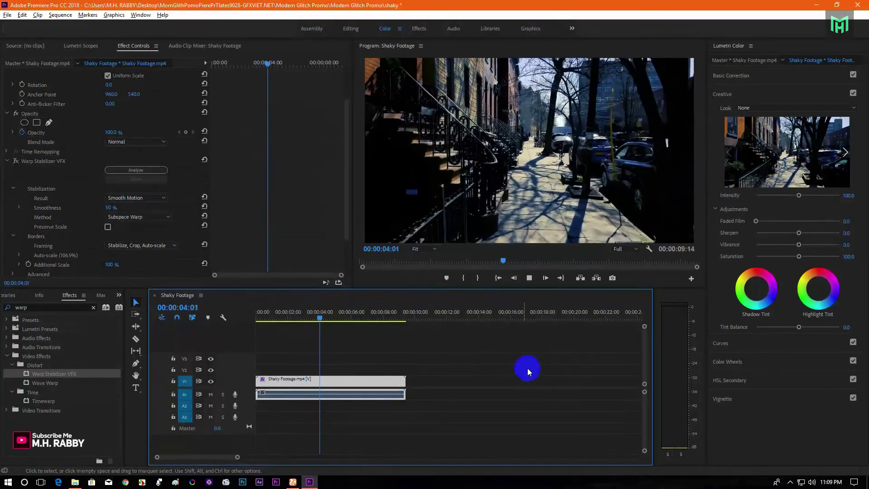
{"action": "key", "text": "space"}
{"action": "left_click", "coordinate": [17, 162]}
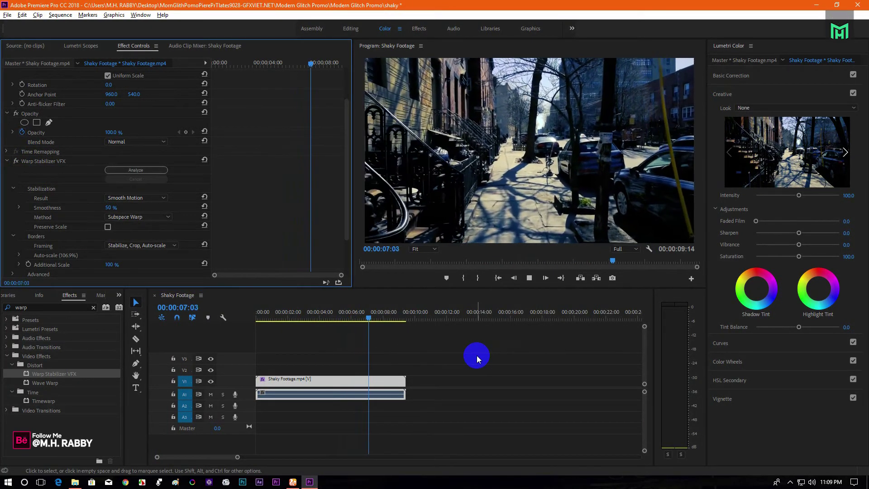
{"action": "key", "text": "space"}
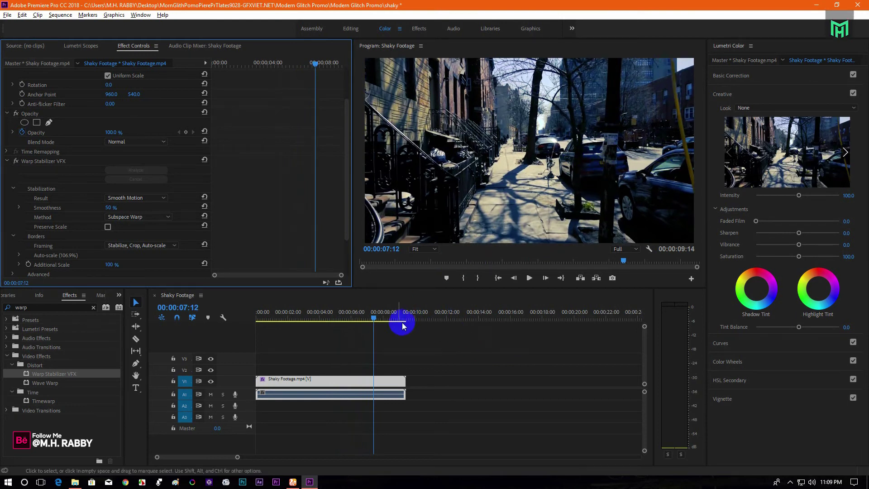
{"action": "left_click_drag", "start_coordinate": [392, 325], "coordinate": [297, 325]}
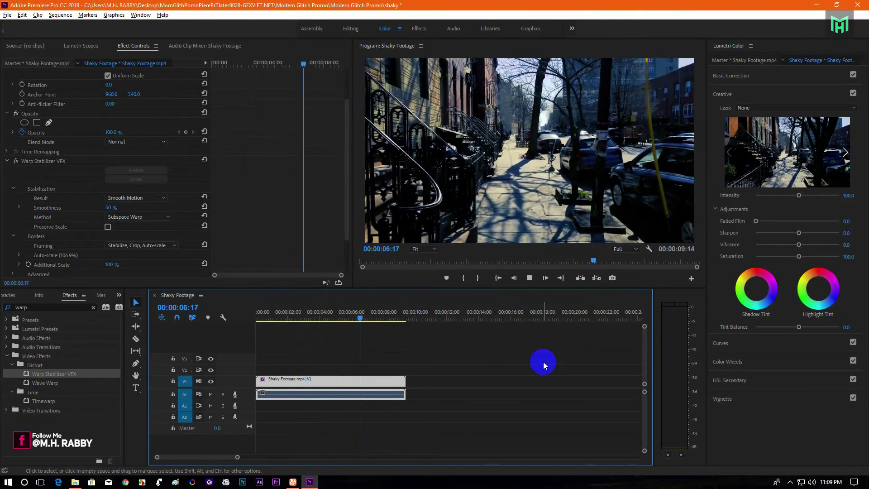
{"action": "key", "text": "space"}
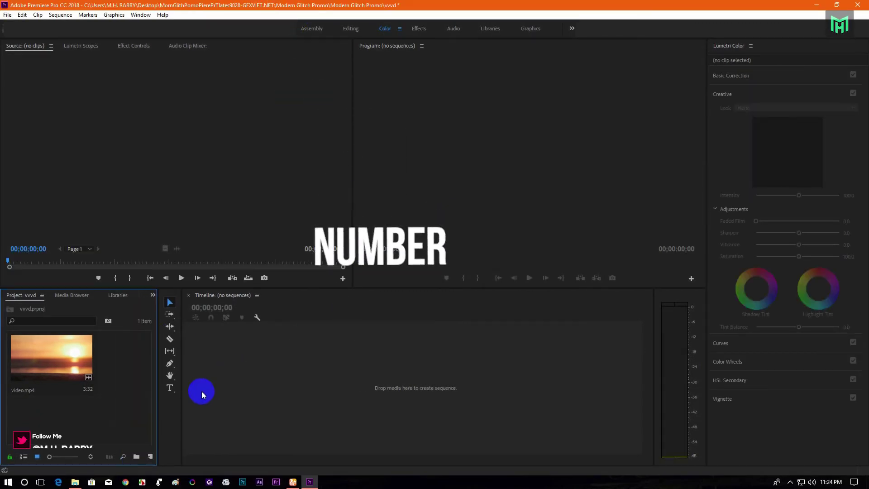
Step: Create a new sequence, Sequence 01, from the DSLR 1080p30 preset
{"action": "left_click", "coordinate": [151, 456]}
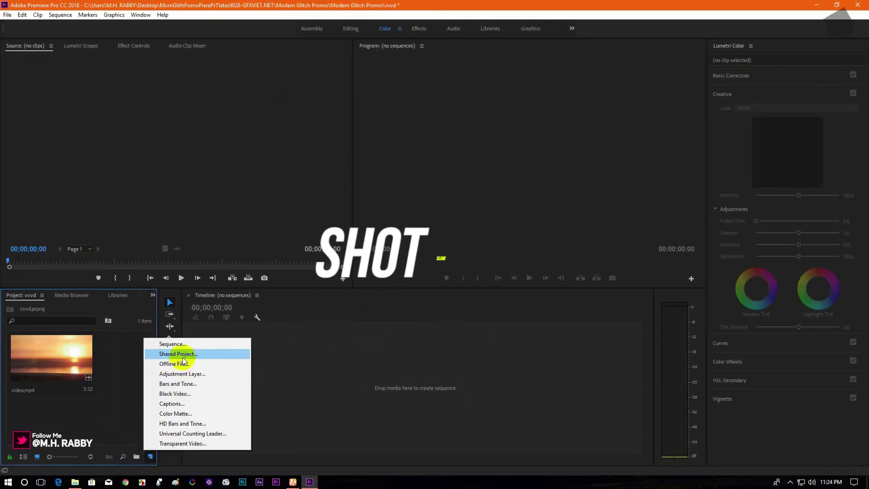
{"action": "left_click", "coordinate": [186, 347]}
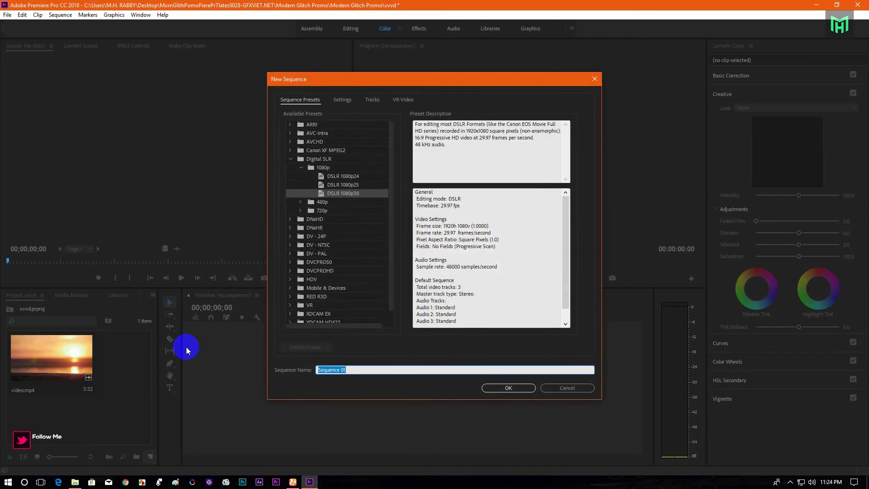
{"action": "left_click", "coordinate": [356, 193]}
{"action": "left_click", "coordinate": [495, 390]}
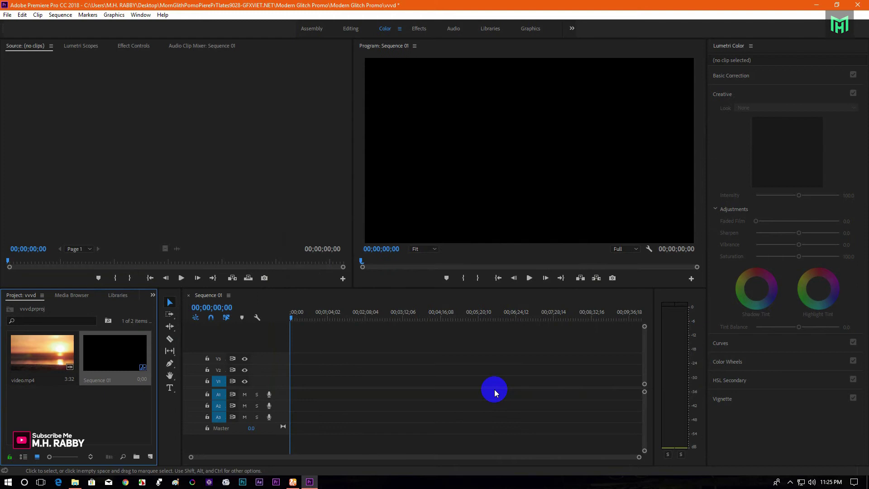
Step: Place video.mp4 from the Project panel onto the V1 track and select the clip
{"action": "left_click_drag", "start_coordinate": [40, 365], "coordinate": [293, 396]}
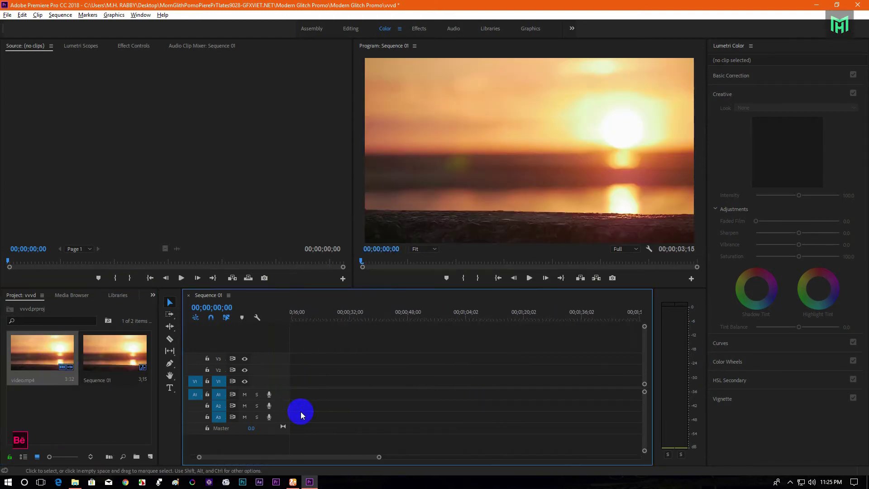
{"action": "left_click_drag", "start_coordinate": [265, 457], "coordinate": [227, 458]}
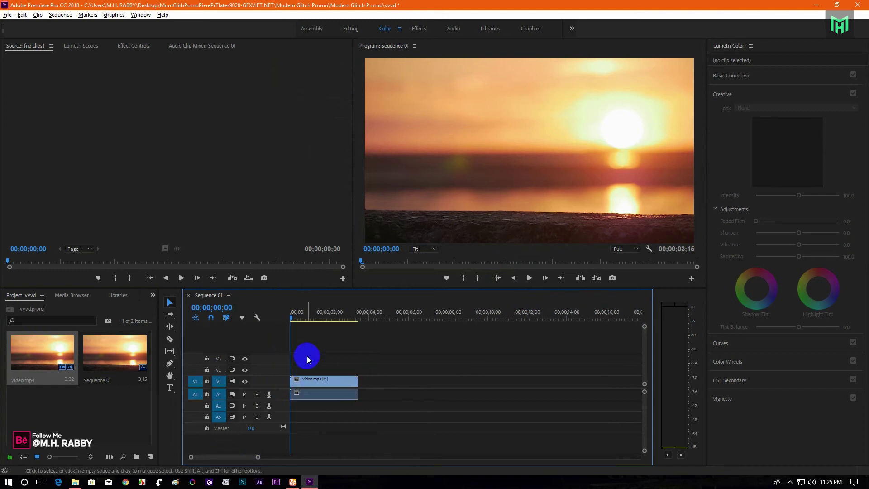
{"action": "left_click_drag", "start_coordinate": [304, 316], "coordinate": [285, 325]}
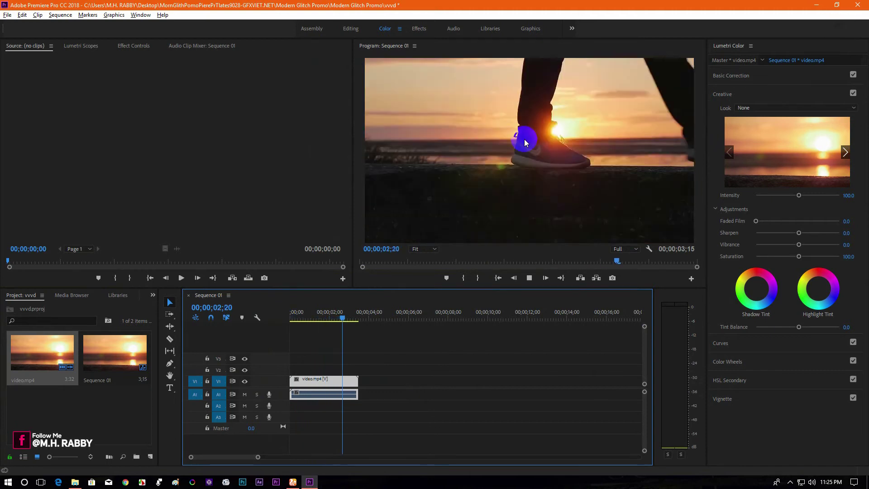
Step: Set the sunset clip's Speed/Duration to 50% speed, stretching it to 7 seconds
{"action": "key", "text": "space"}
{"action": "left_click", "coordinate": [305, 317]}
{"action": "left_click", "coordinate": [311, 380]}
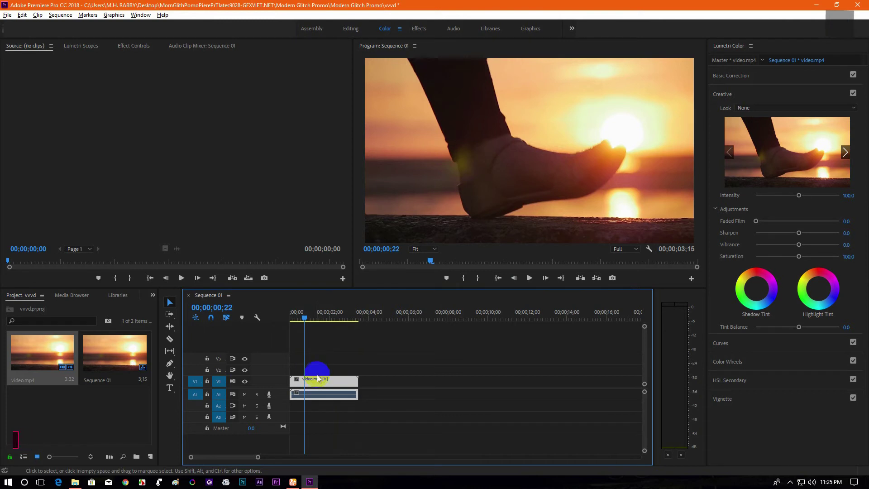
{"action": "right_click", "coordinate": [314, 383]}
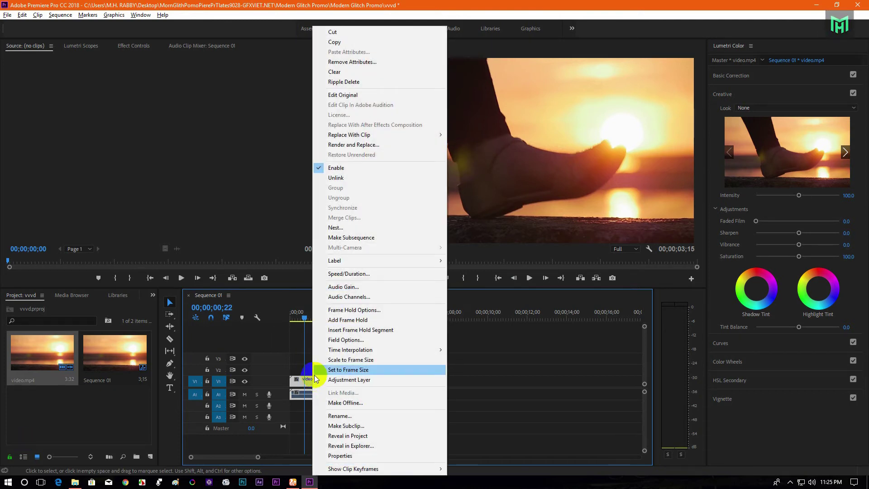
{"action": "left_click", "coordinate": [351, 275]}
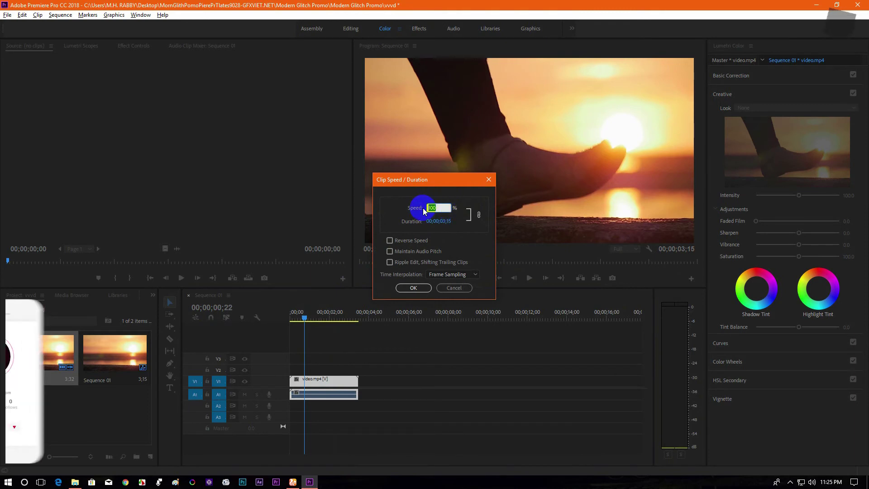
{"action": "type", "text": "50"}
{"action": "key", "text": "Return"}
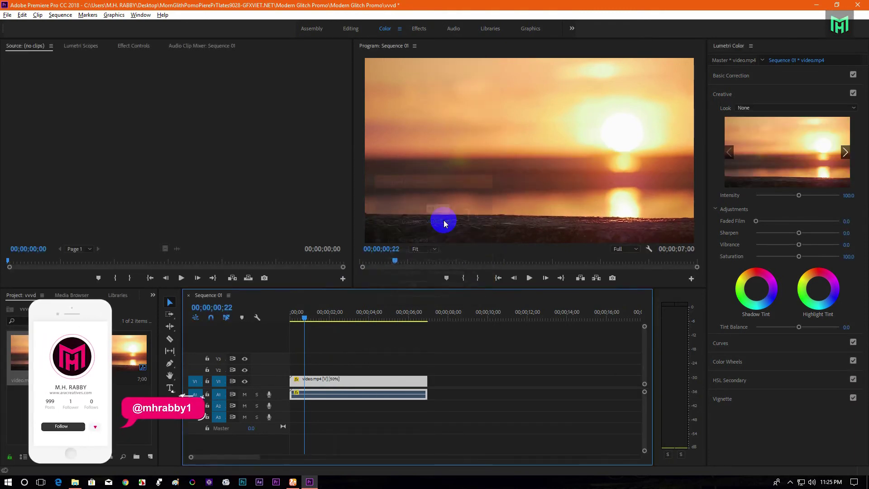
Step: Play back the 50%-speed clip from the start of the sequence
{"action": "left_click_drag", "start_coordinate": [330, 312], "coordinate": [273, 326]}
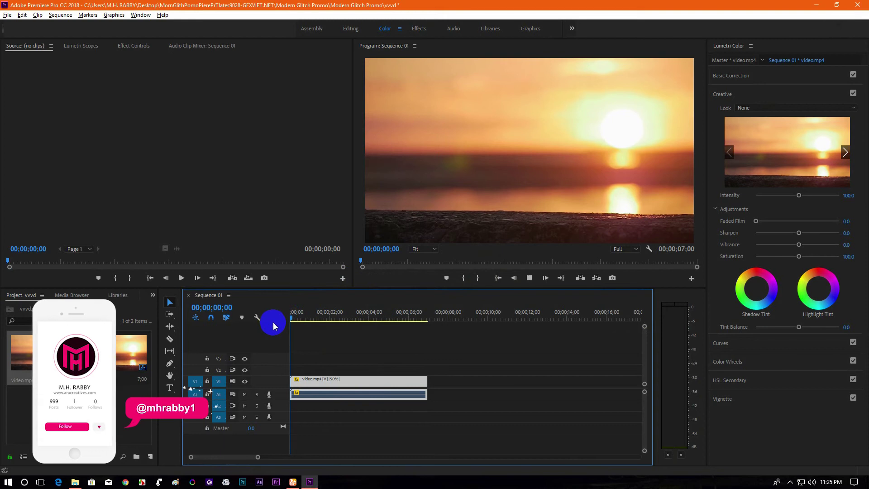
{"action": "key", "text": "space"}
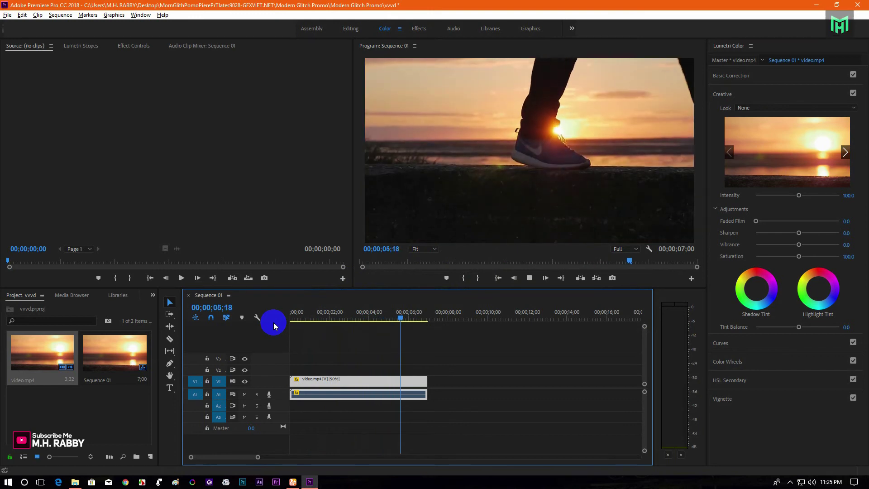
{"action": "key", "text": "space"}
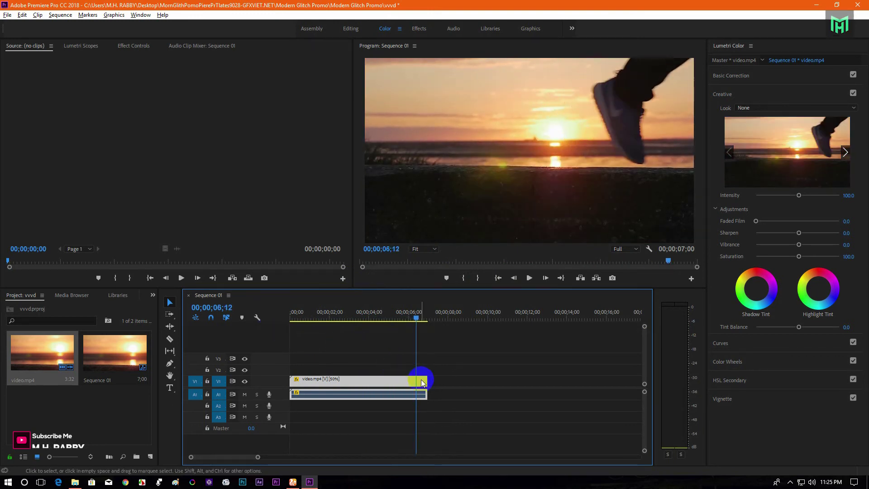
Step: Rate-stretch the clip to about 40.54% speed so the sequence runs 8;19
{"action": "left_click", "coordinate": [163, 360]}
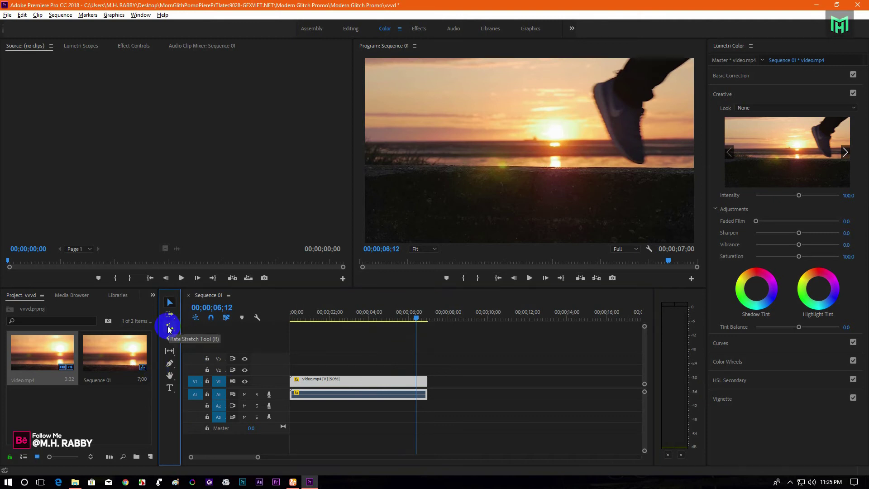
{"action": "left_click_drag", "start_coordinate": [425, 379], "coordinate": [474, 380]}
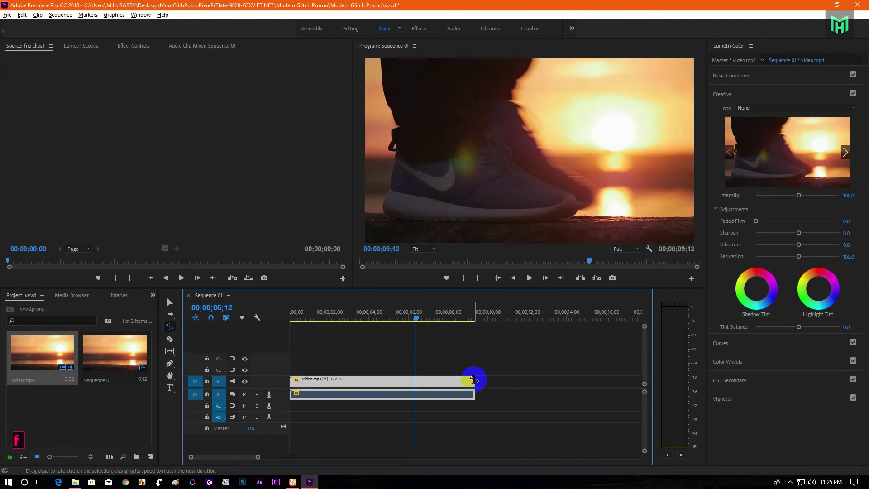
{"action": "key", "text": "v"}
{"action": "left_click", "coordinate": [292, 317]}
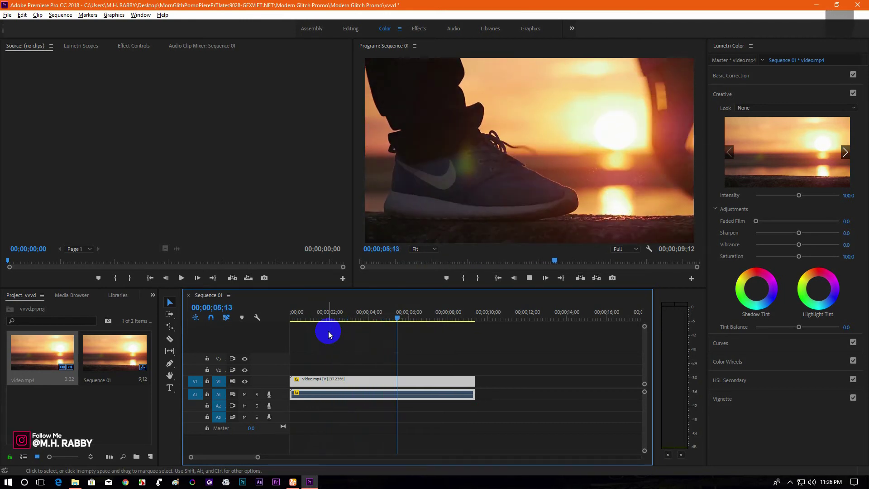
{"action": "left_click", "coordinate": [450, 378]}
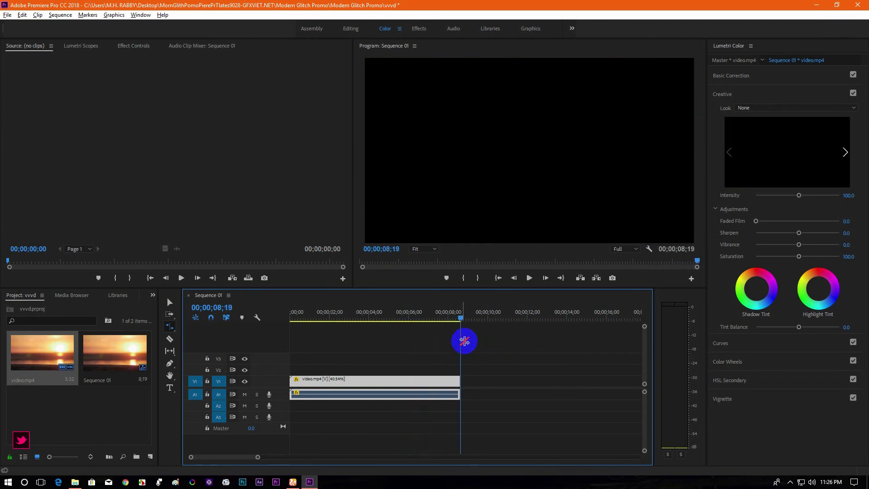
{"action": "left_click_drag", "start_coordinate": [374, 323], "coordinate": [348, 319]}
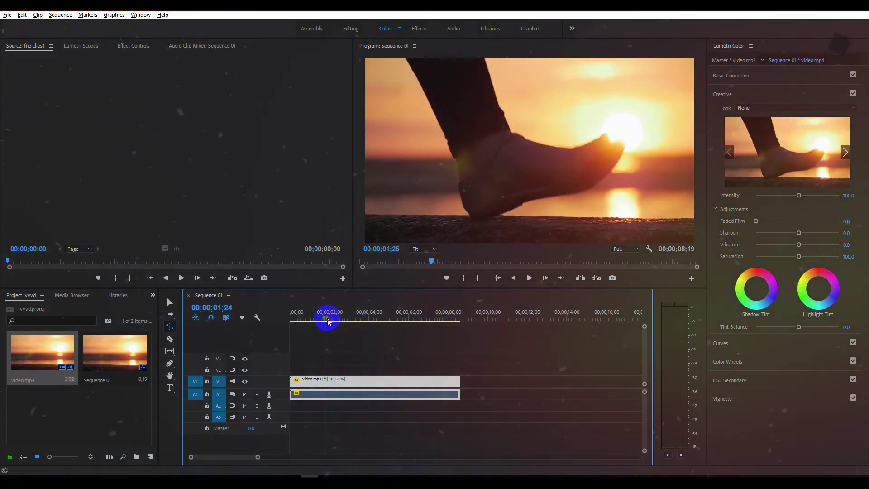
{"action": "left_click_drag", "start_coordinate": [327, 322], "coordinate": [351, 322]}
{"action": "key", "text": "space"}
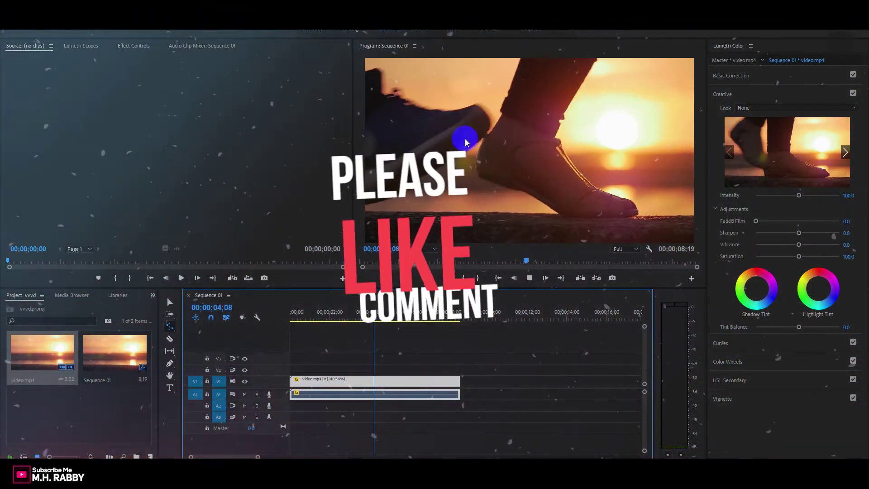